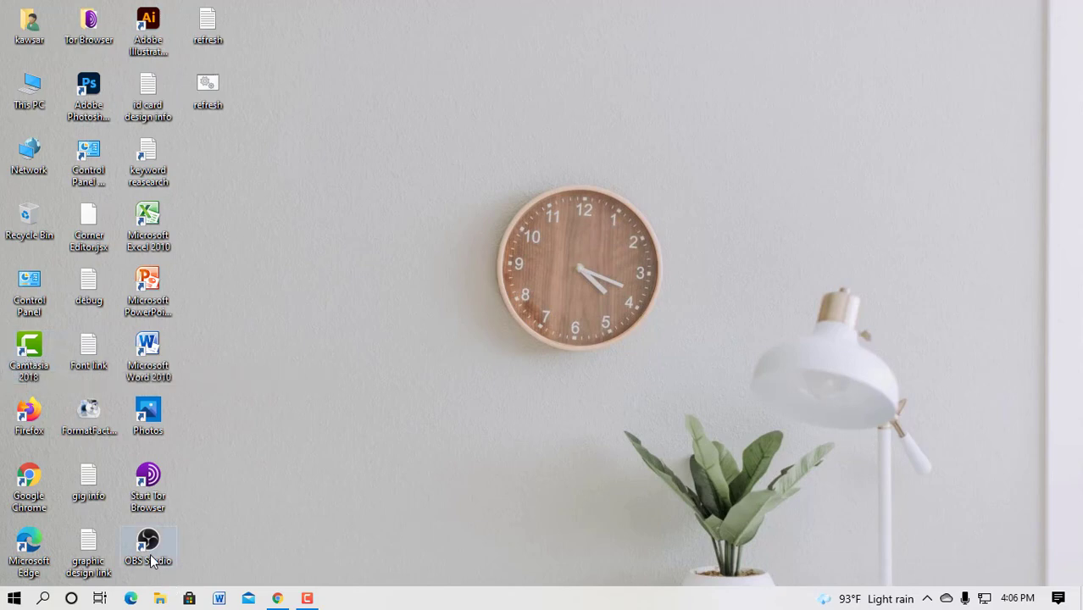
- Refresh the desktop five times in a row from an empty area of the wallpaper
{"action": "right_click", "coordinate": [615, 144]}
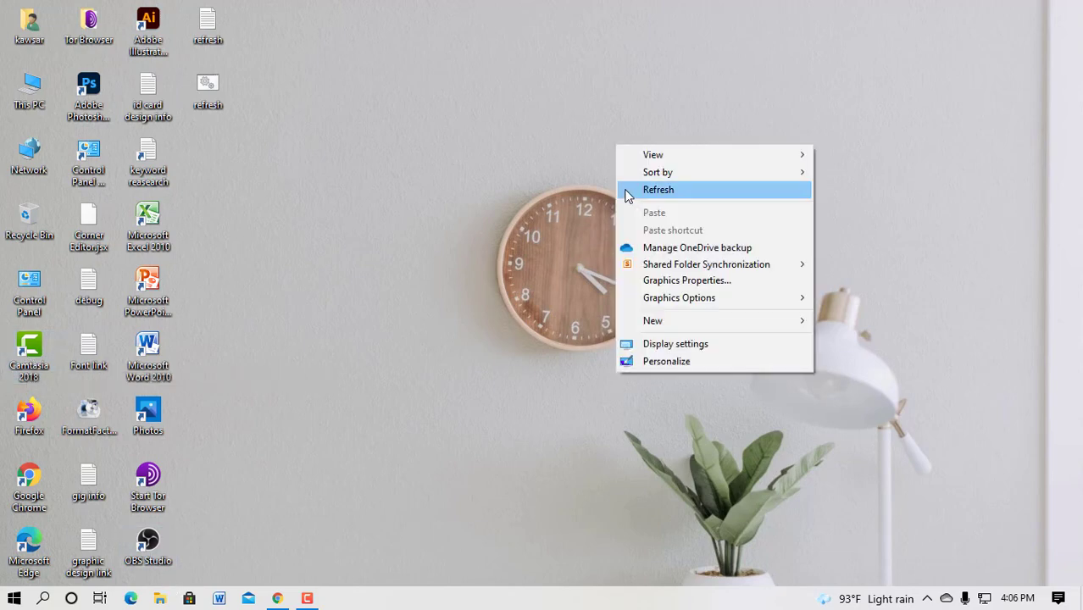
{"action": "left_click", "coordinate": [624, 189]}
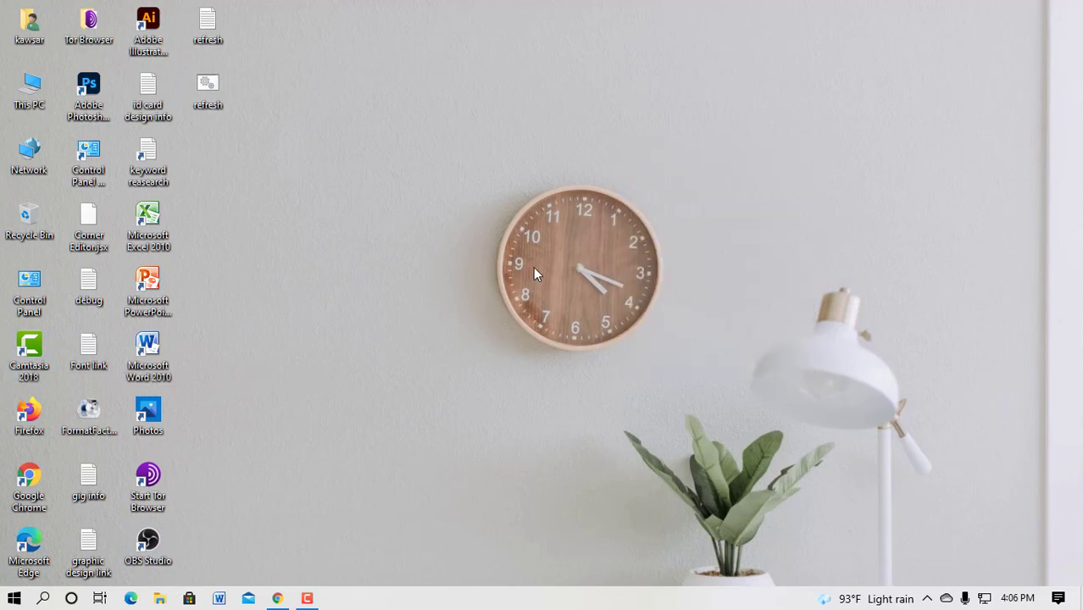
{"action": "right_click", "coordinate": [548, 213]}
{"action": "left_click", "coordinate": [597, 255]}
{"action": "right_click", "coordinate": [547, 205]}
{"action": "left_click", "coordinate": [589, 247]}
{"action": "right_click", "coordinate": [551, 225]}
{"action": "left_click", "coordinate": [612, 271]}
{"action": "right_click", "coordinate": [601, 44]}
{"action": "left_click", "coordinate": [658, 91]}
- Run the refresh batch file on the desktop and refresh the desktop once while its command window is running
{"action": "double_click", "coordinate": [208, 85]}
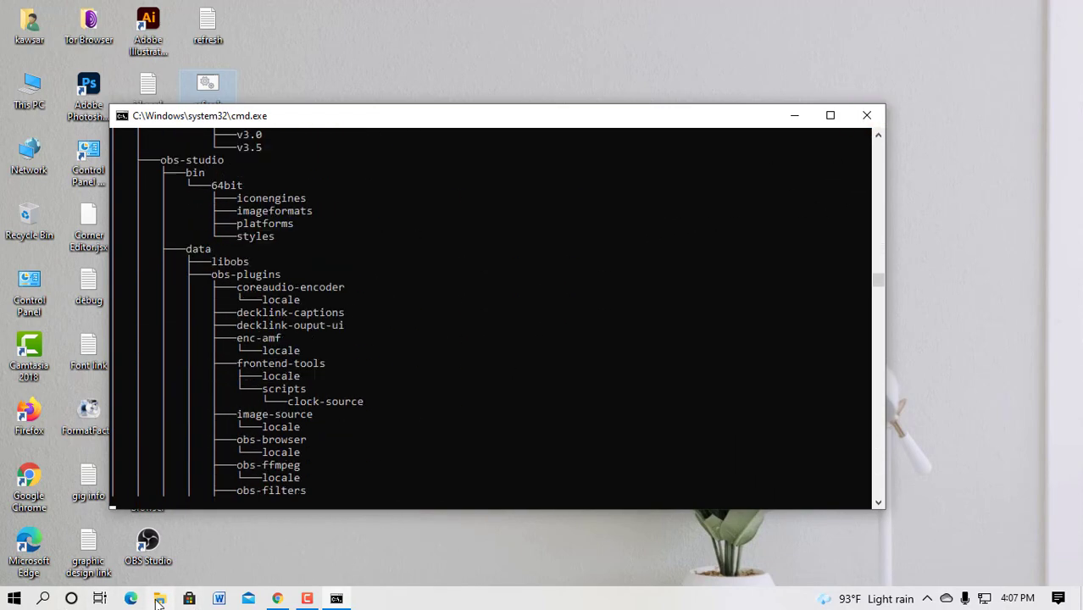
{"action": "left_click", "coordinate": [966, 225]}
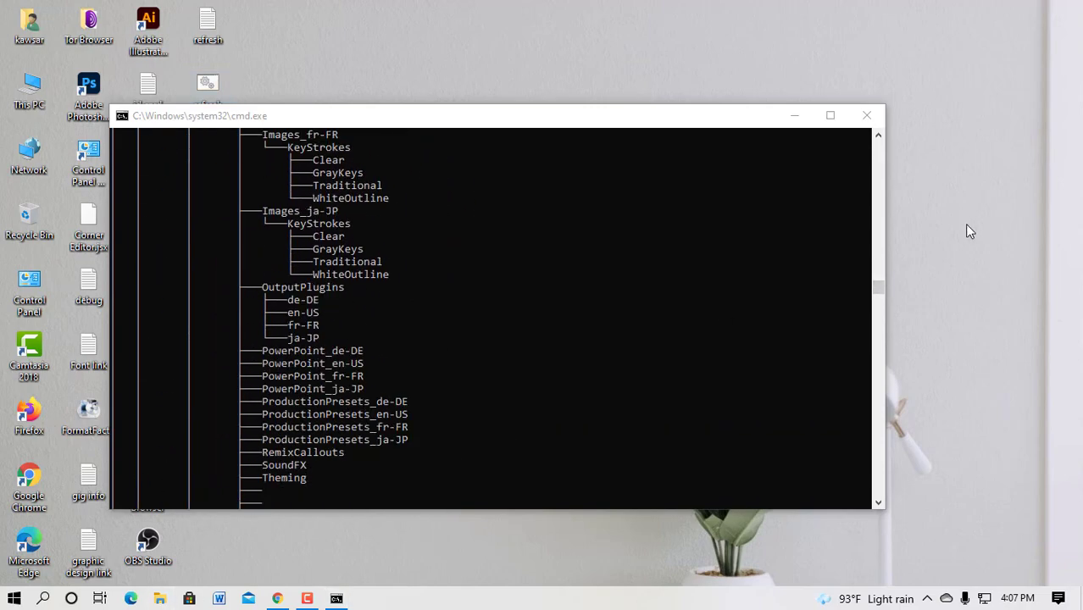
{"action": "right_click", "coordinate": [964, 224]}
{"action": "left_click", "coordinate": [991, 268]}
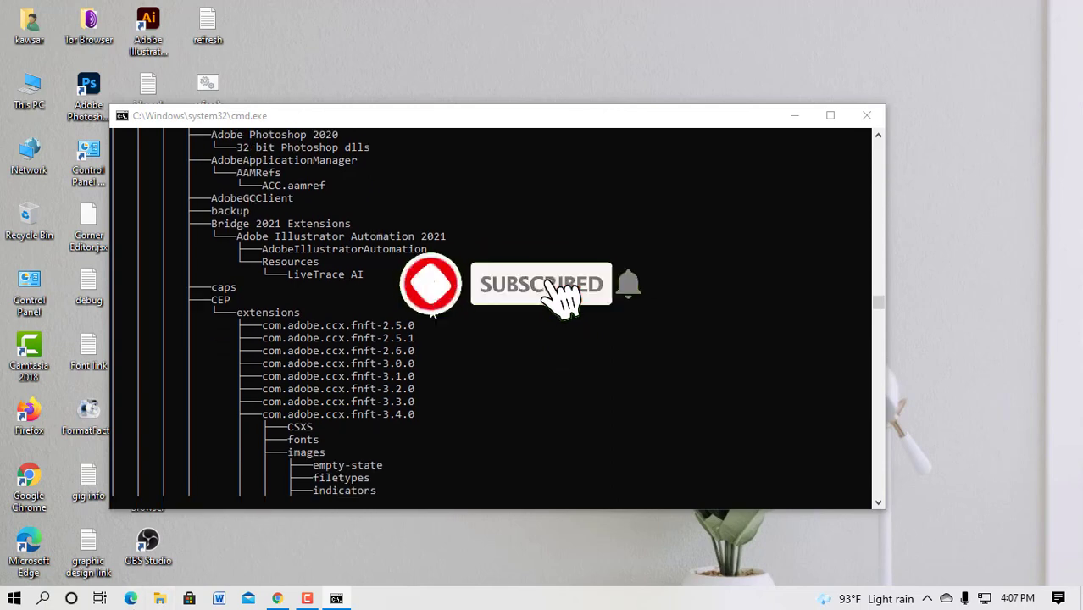
- Replace the running command window with a new File Explorer window and move it clear of the desktop icons
{"action": "key", "text": "super+e"}
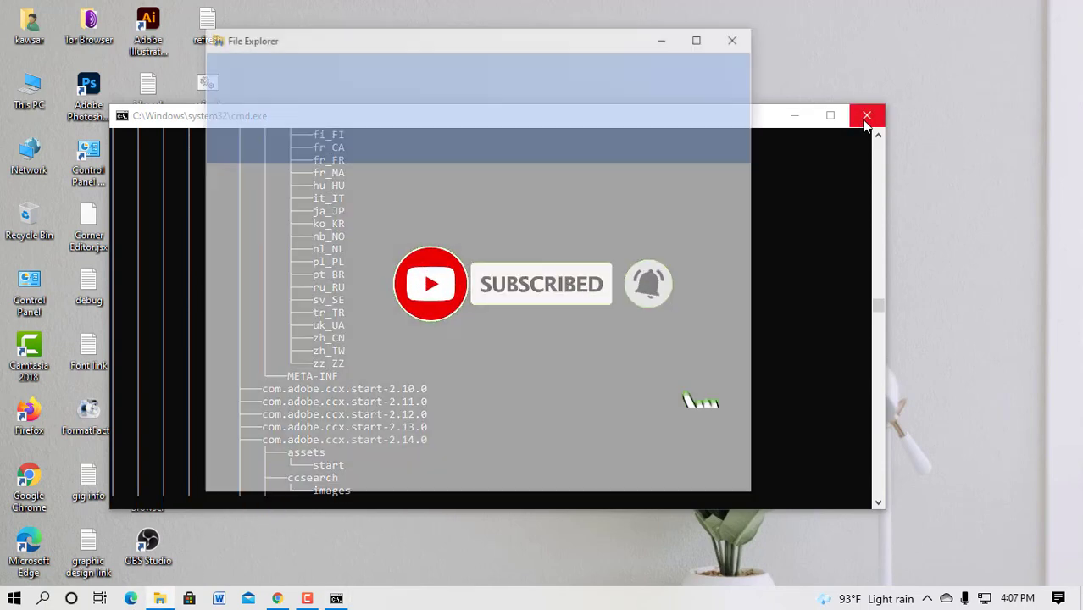
{"action": "left_click", "coordinate": [866, 116]}
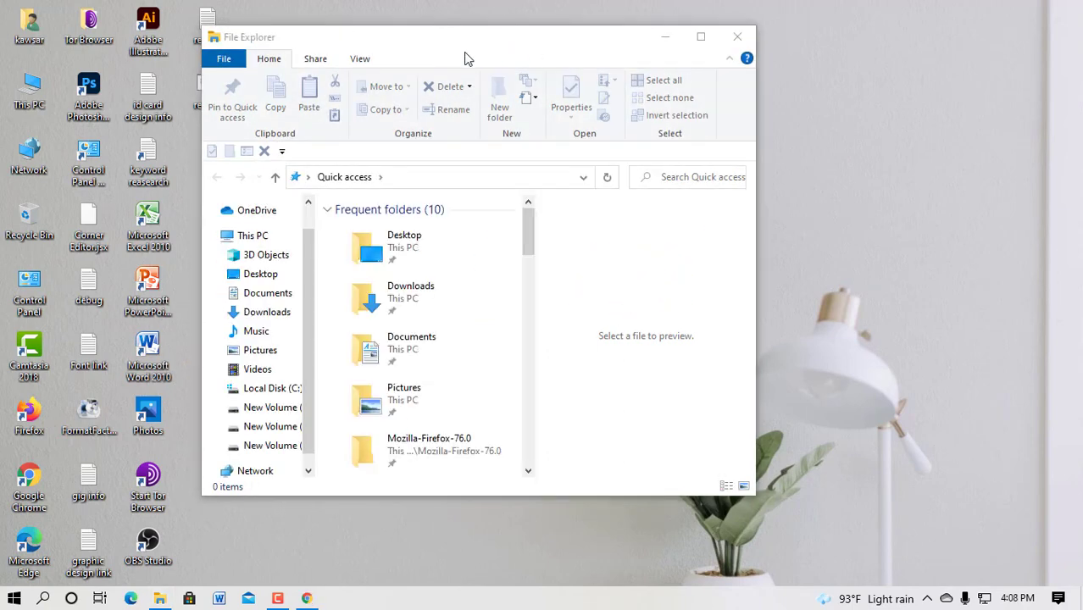
{"action": "left_click_drag", "start_coordinate": [518, 42], "coordinate": [707, 53]}
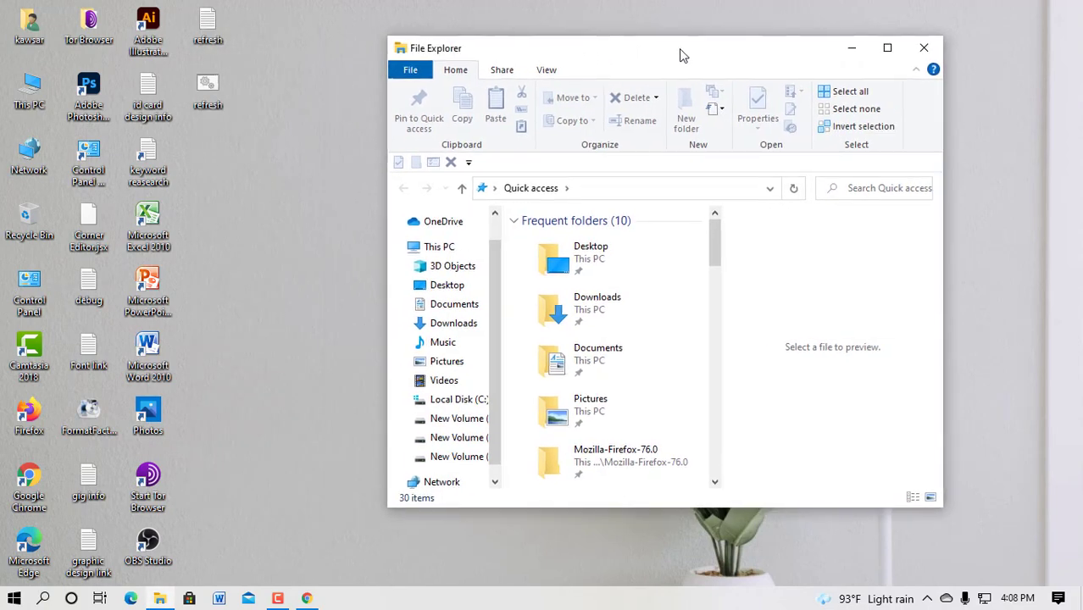
{"action": "scroll", "coordinate": [471, 433], "scroll_direction": "down", "scroll_amount": 1}
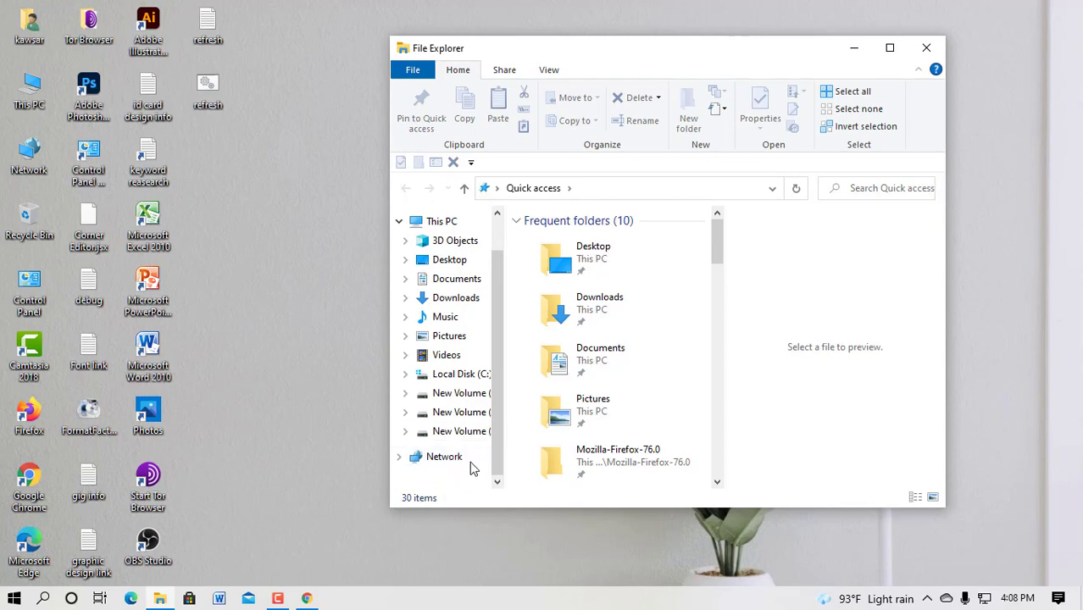
{"action": "scroll", "coordinate": [495, 458], "scroll_direction": "up", "scroll_amount": 1}
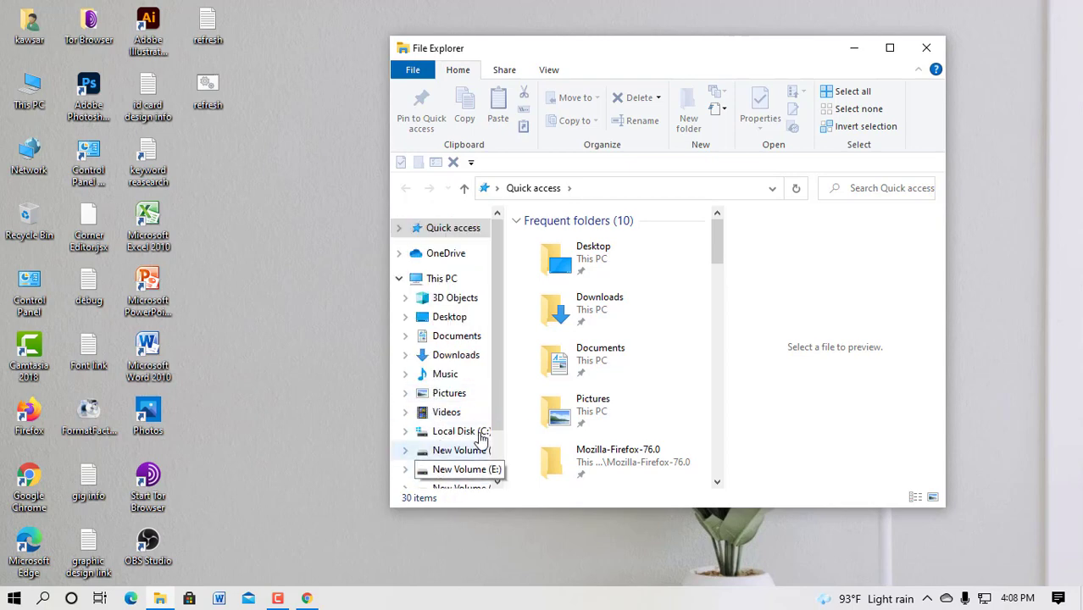
{"action": "left_click_drag", "start_coordinate": [496, 381], "coordinate": [500, 443]}
{"action": "left_click_drag", "start_coordinate": [638, 56], "coordinate": [735, 48]}
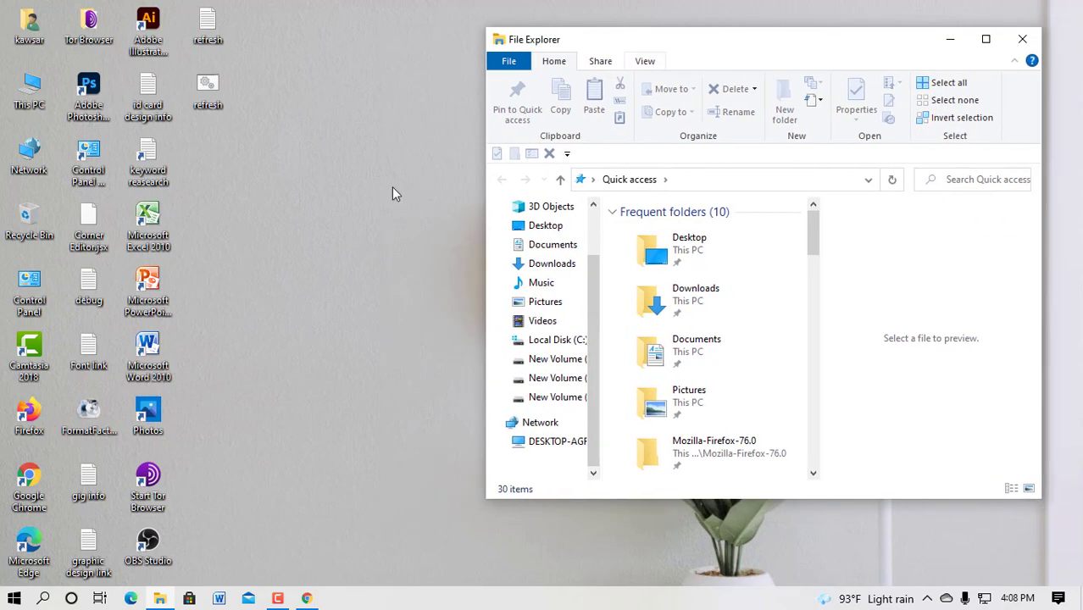
- Refresh the desktop eight times from the empty area beside the open File Explorer window
{"action": "right_click", "coordinate": [325, 200]}
{"action": "left_click", "coordinate": [365, 244]}
{"action": "right_click", "coordinate": [323, 103]}
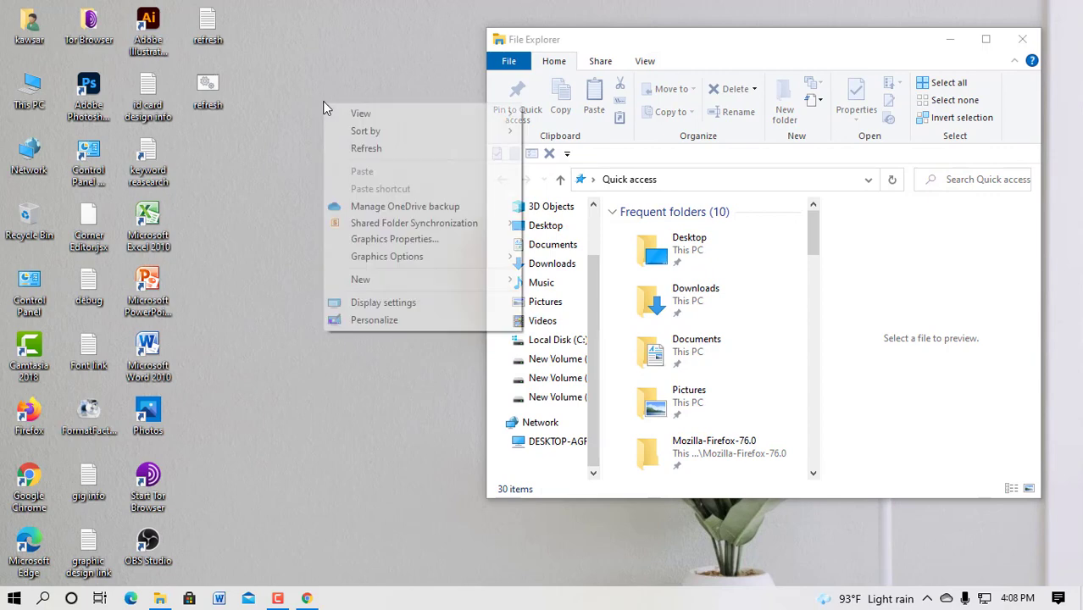
{"action": "left_click", "coordinate": [362, 146]}
{"action": "right_click", "coordinate": [365, 141]}
{"action": "left_click", "coordinate": [402, 188]}
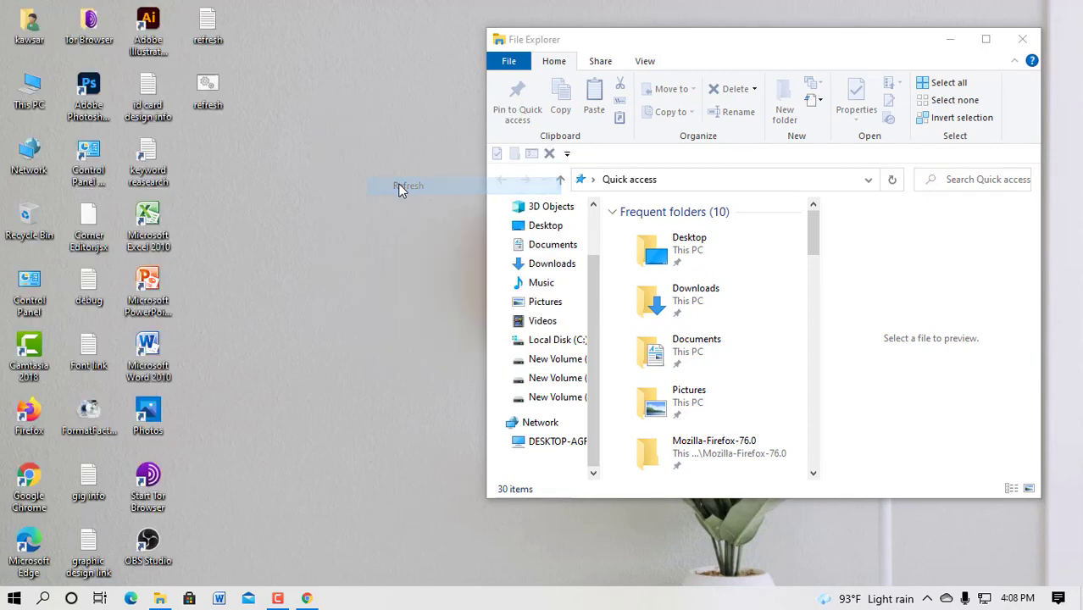
{"action": "right_click", "coordinate": [381, 173]}
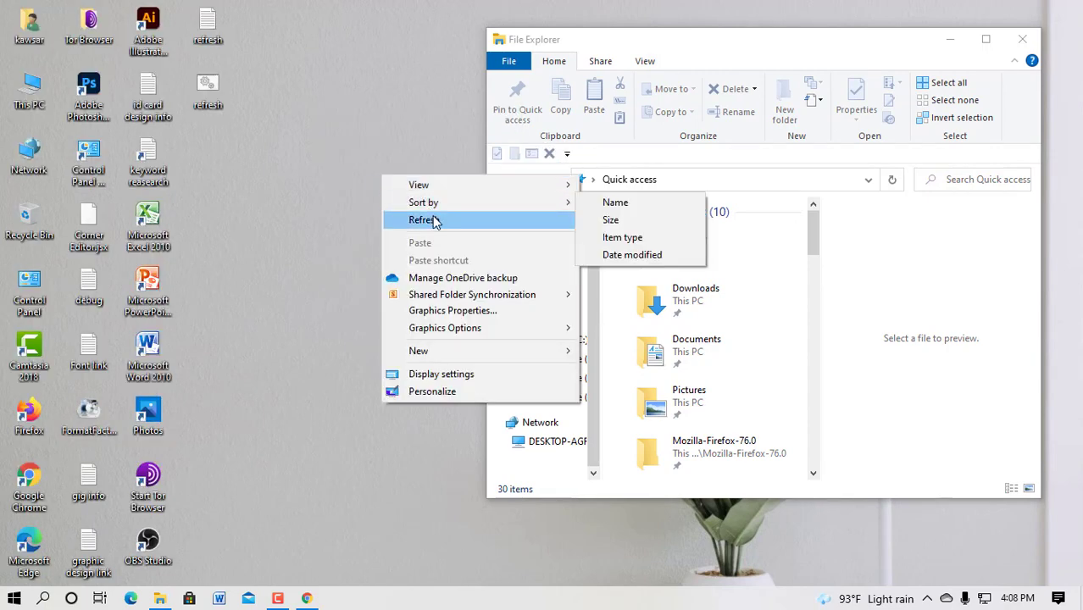
{"action": "left_click", "coordinate": [431, 221]}
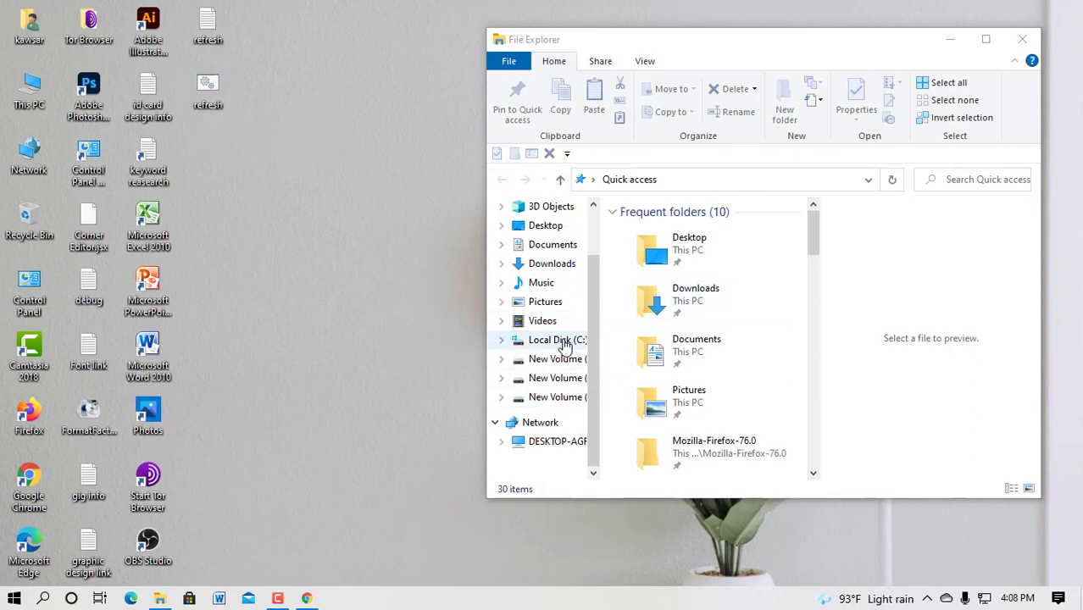
{"action": "right_click", "coordinate": [336, 219]}
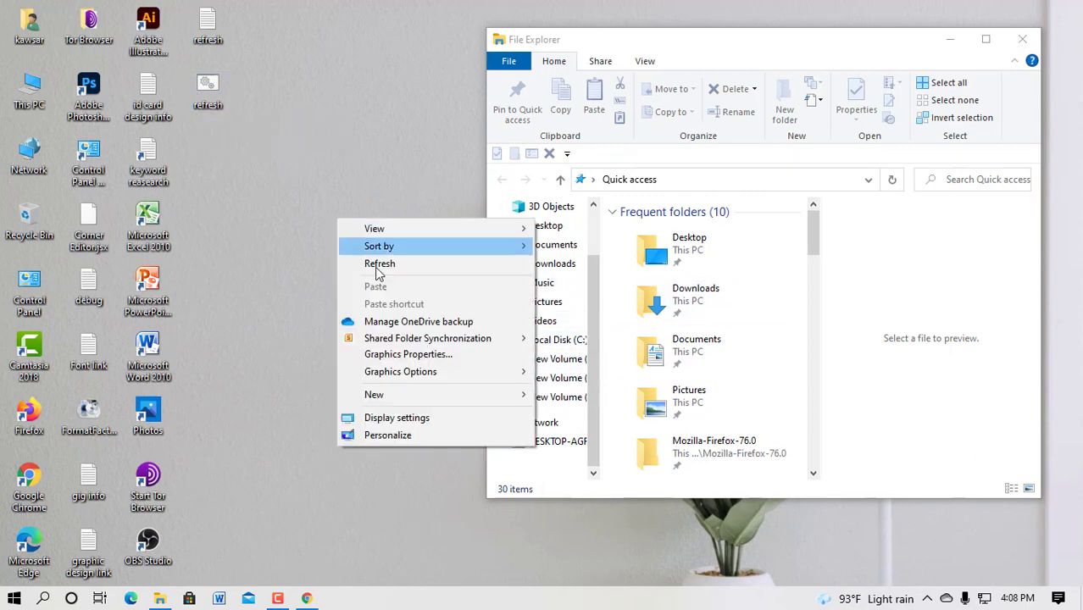
{"action": "left_click", "coordinate": [382, 265]}
{"action": "right_click", "coordinate": [337, 210]}
{"action": "left_click", "coordinate": [394, 254]}
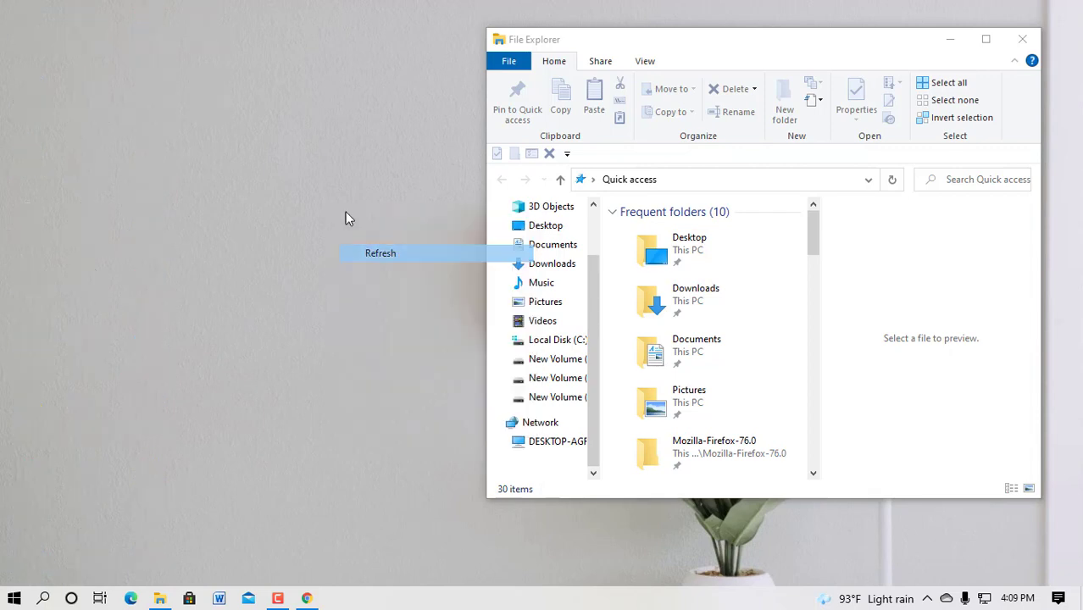
{"action": "right_click", "coordinate": [345, 212]}
{"action": "left_click", "coordinate": [381, 252]}
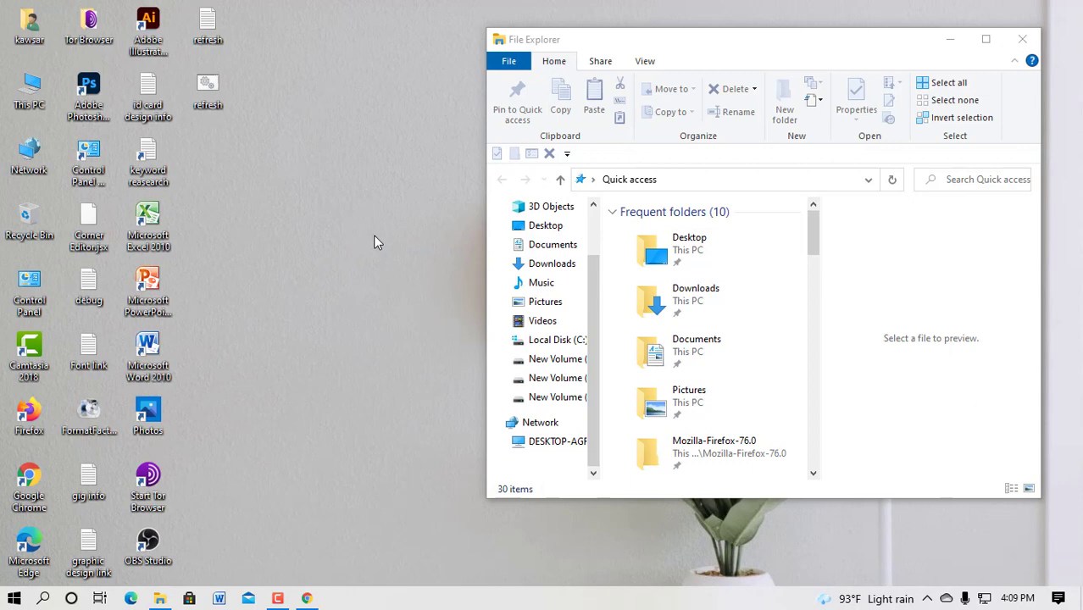
{"action": "right_click", "coordinate": [352, 150]}
{"action": "left_click", "coordinate": [410, 195]}
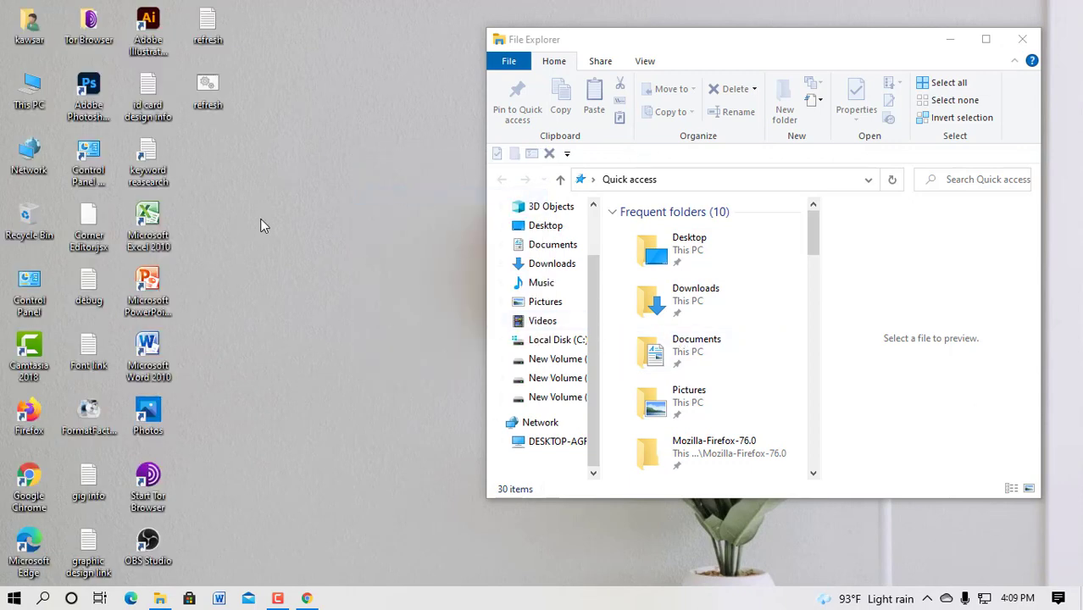
- Minimize the File Explorer window and refresh the cleared desktop once
{"action": "left_click", "coordinate": [950, 39]}
{"action": "right_click", "coordinate": [722, 128]}
{"action": "left_click", "coordinate": [771, 173]}
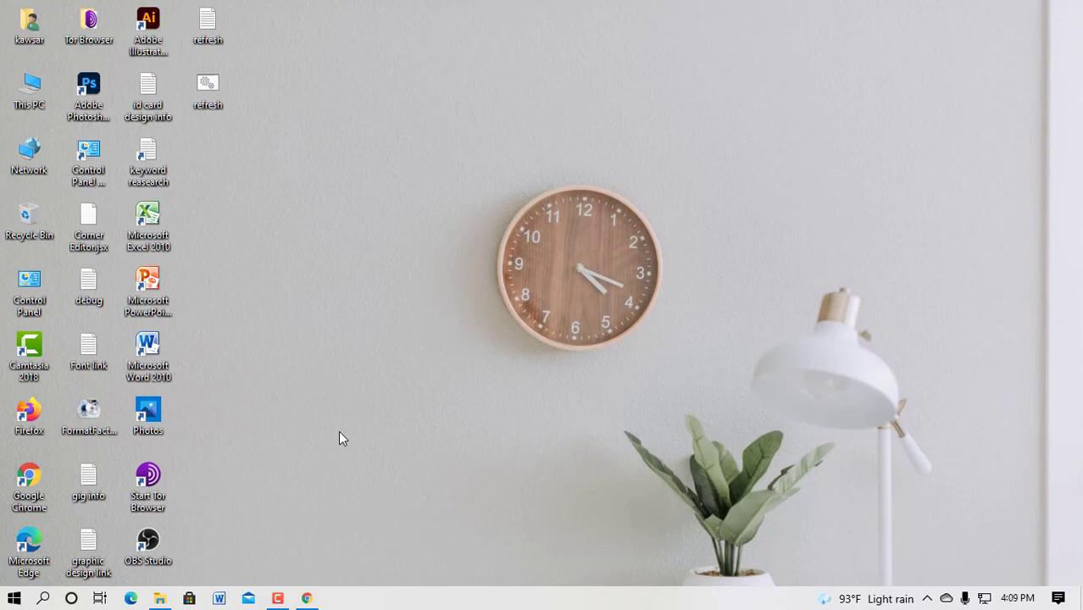
- Run the TREE command twice from the Run dialog, viewing the list of previously used commands before the second run
{"action": "key", "text": "super+r"}
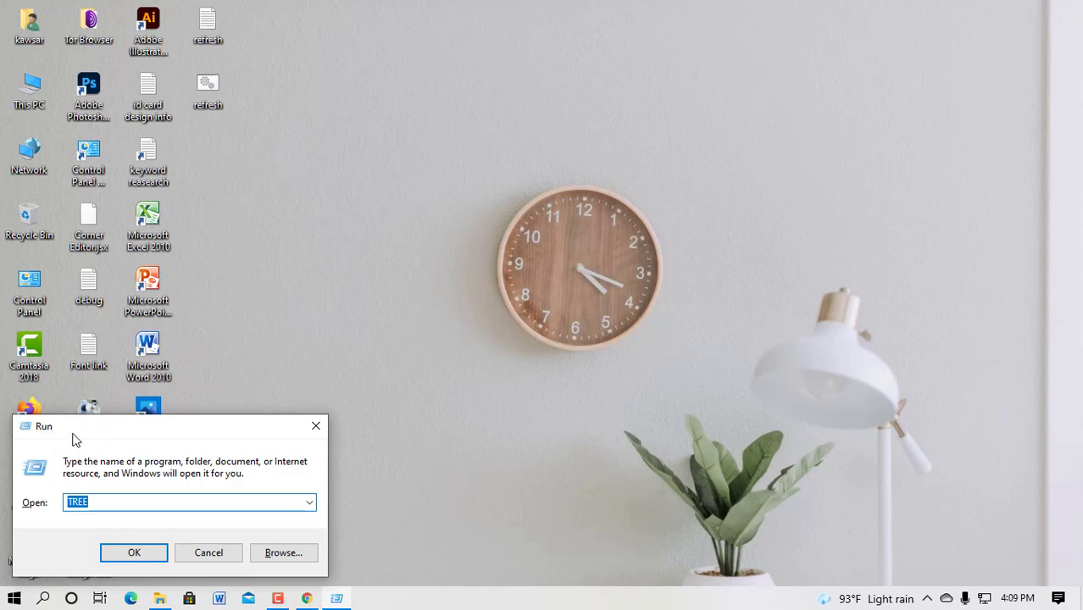
{"action": "left_click", "coordinate": [139, 552]}
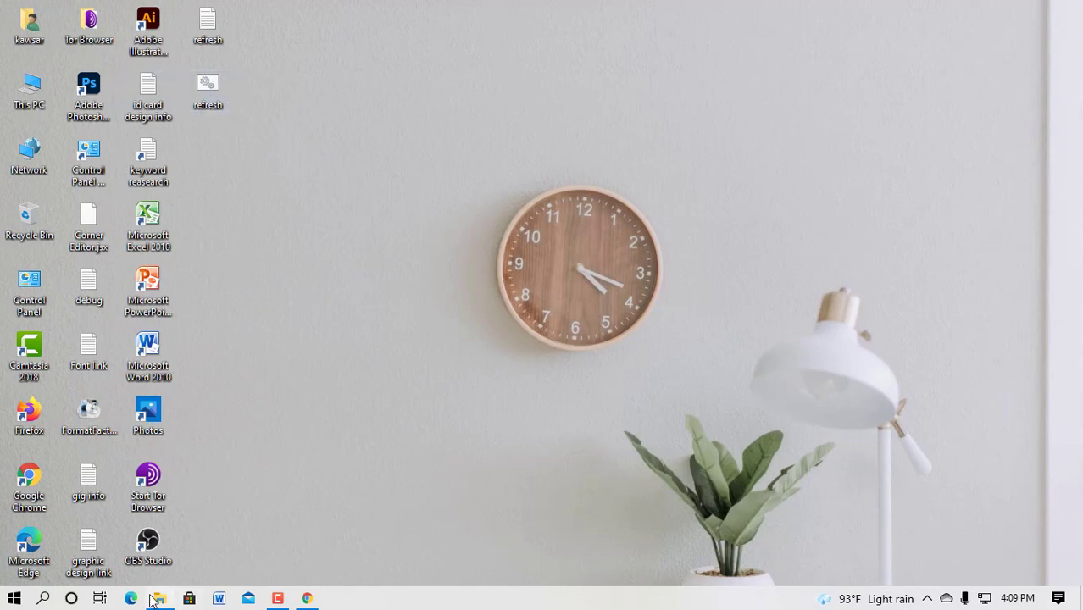
{"action": "key", "text": "super+r"}
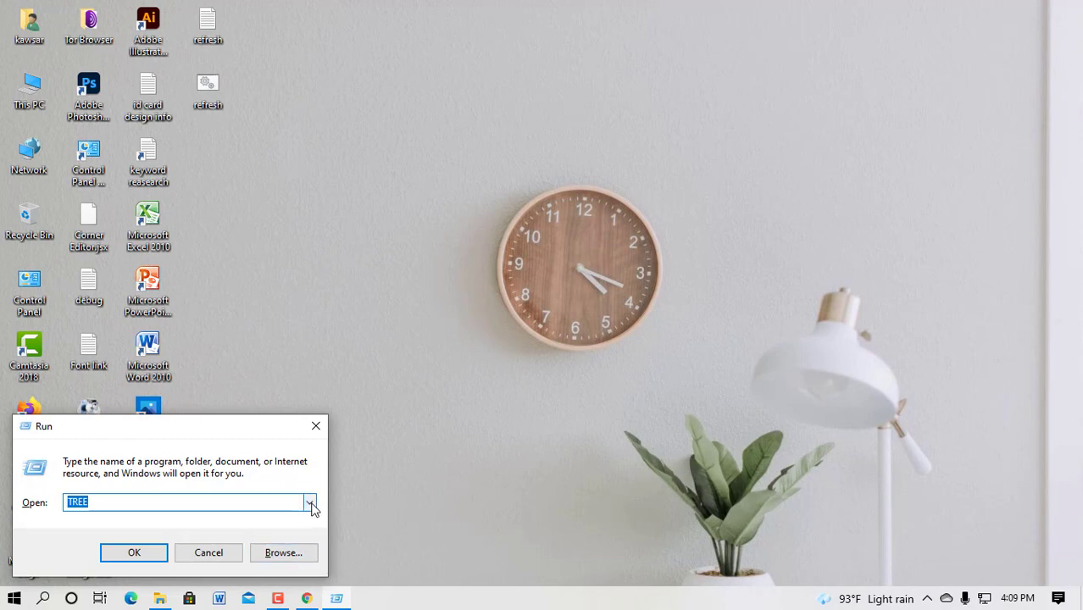
{"action": "left_click", "coordinate": [310, 504]}
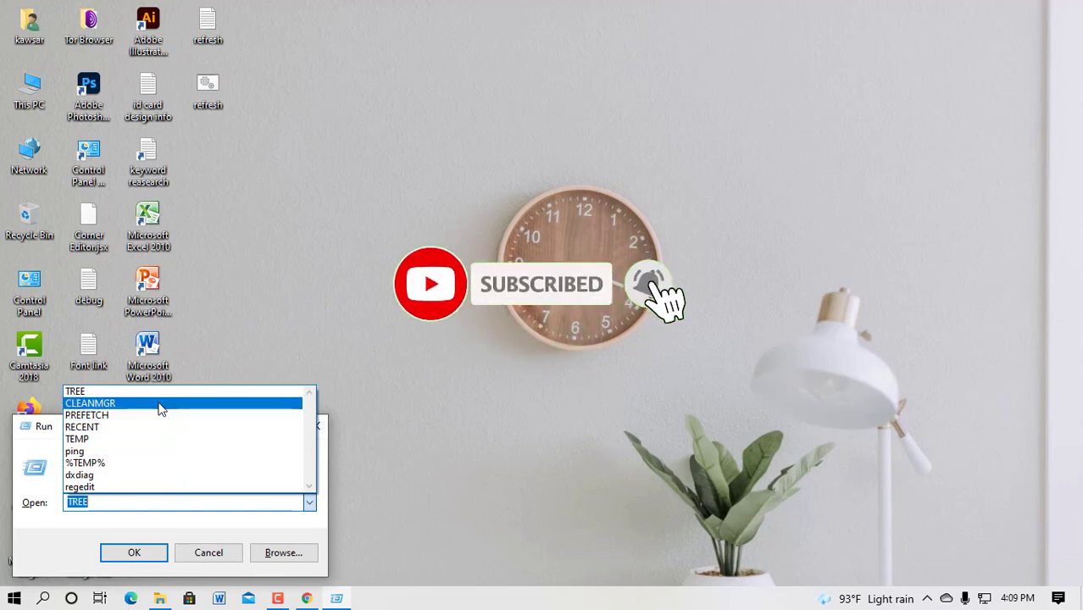
{"action": "left_click", "coordinate": [150, 568]}
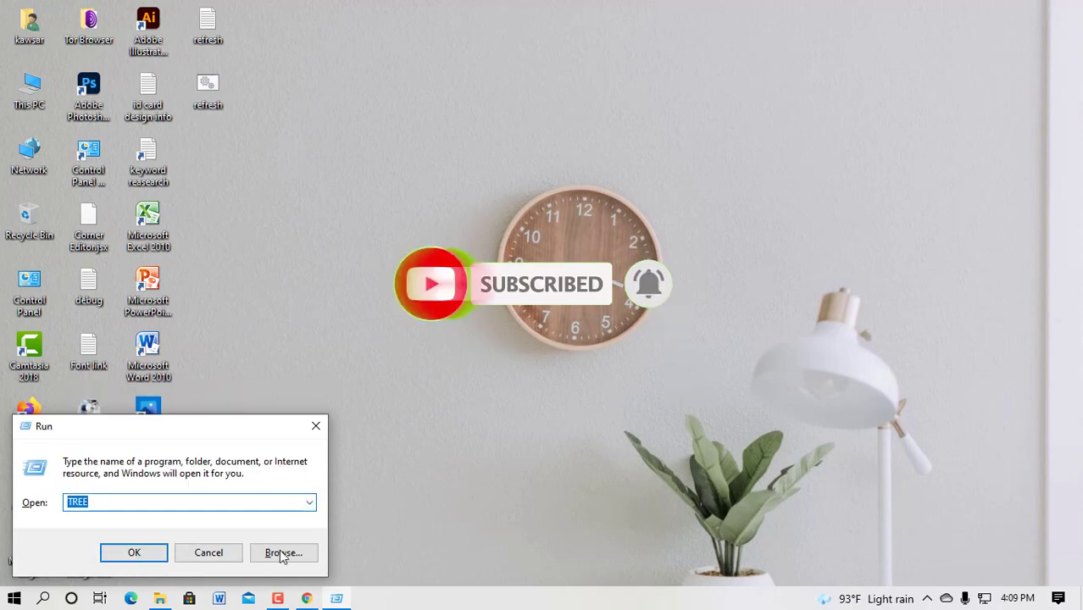
{"action": "left_click", "coordinate": [138, 552]}
- Refresh the desktop three times after running TREE
{"action": "right_click", "coordinate": [637, 186]}
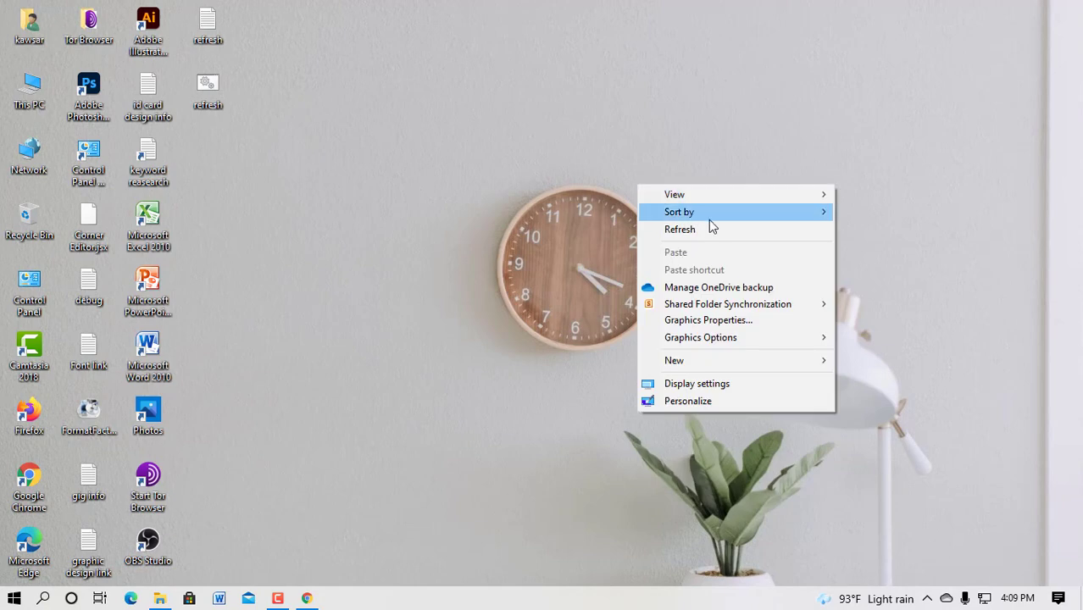
{"action": "left_click", "coordinate": [708, 223]}
{"action": "right_click", "coordinate": [680, 162]}
{"action": "left_click", "coordinate": [728, 211]}
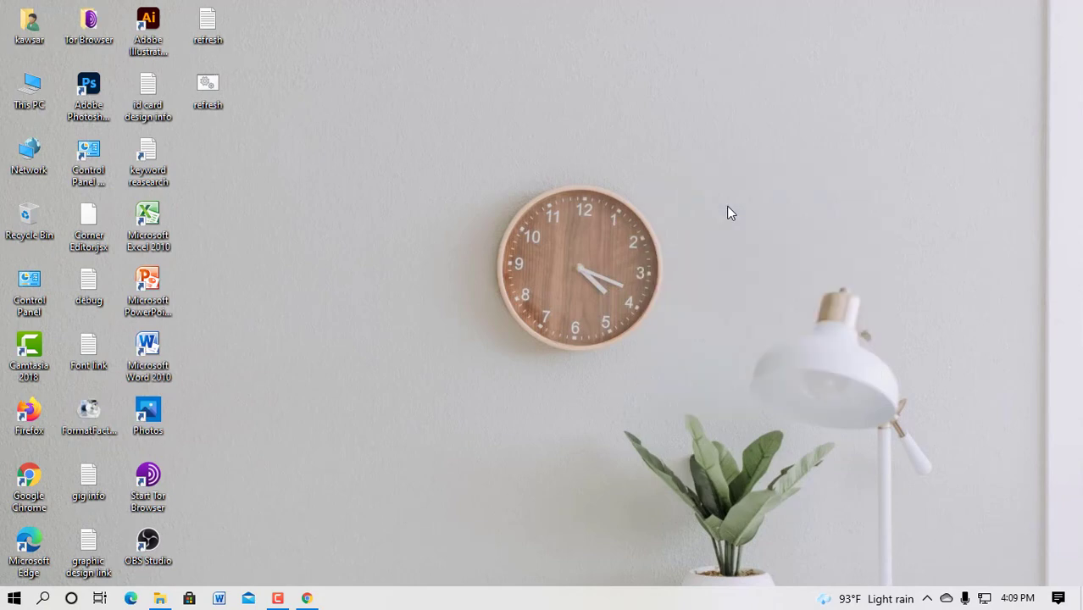
{"action": "right_click", "coordinate": [503, 162]}
{"action": "left_click", "coordinate": [546, 211]}
- Run the desktop's refresh batch file again, make its command window slightly smaller, and close the window
{"action": "double_click", "coordinate": [204, 85]}
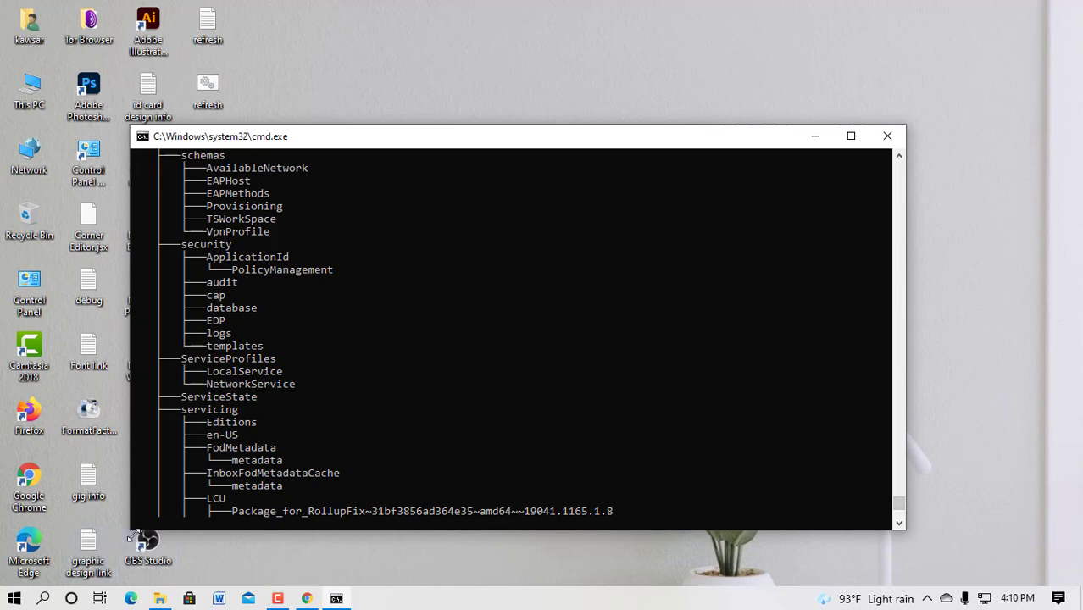
{"action": "mouse_move", "coordinate": [130, 536]}
{"action": "left_mouse_down"}
{"action": "mouse_move", "coordinate": [125, 545]}
{"action": "mouse_move", "coordinate": [143, 523]}
{"action": "left_mouse_up"}
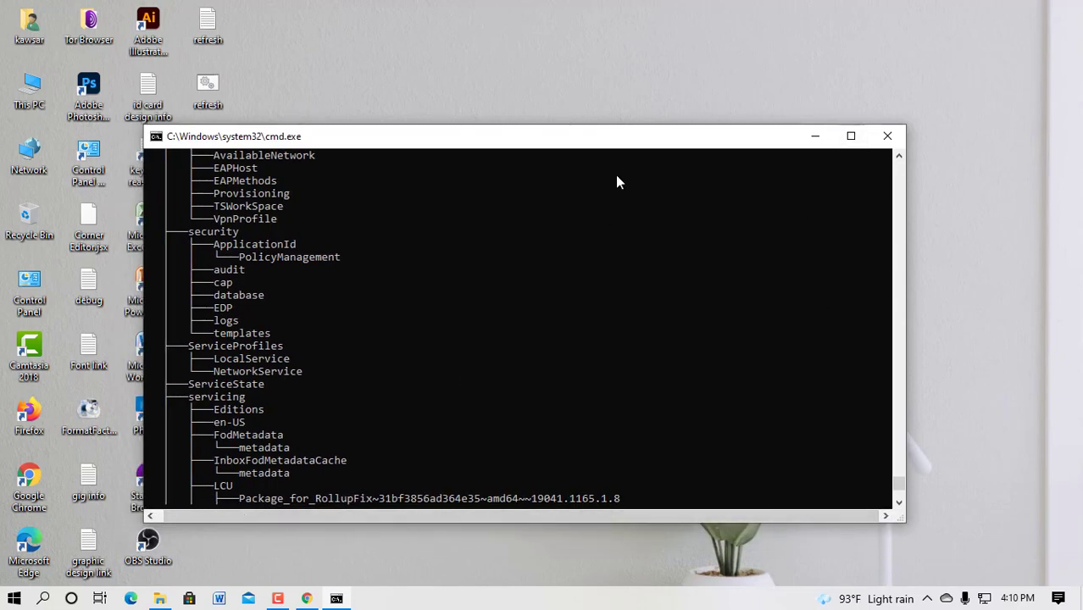
{"action": "left_click", "coordinate": [887, 136]}
- Refresh the desktop nine times in a row
{"action": "right_click", "coordinate": [817, 130]}
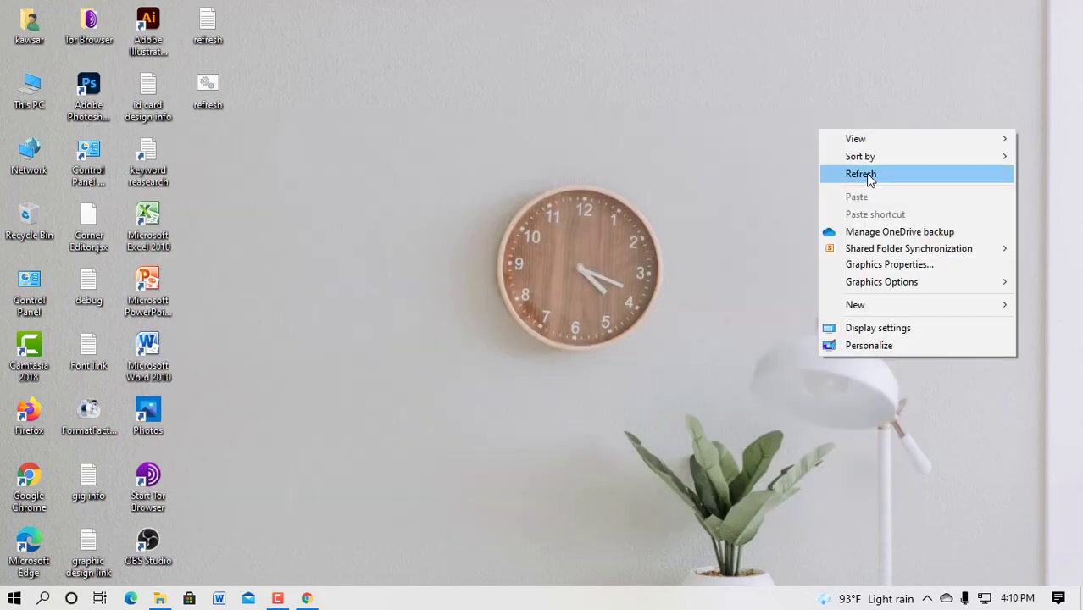
{"action": "left_click", "coordinate": [874, 175]}
{"action": "right_click", "coordinate": [803, 148]}
{"action": "left_click", "coordinate": [865, 190]}
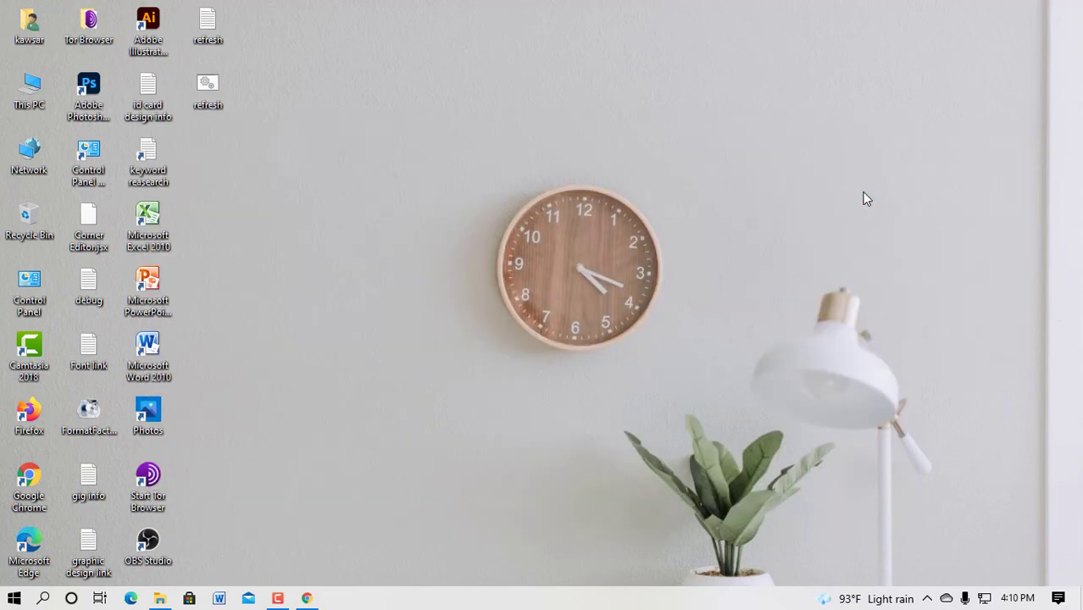
{"action": "right_click", "coordinate": [742, 99]}
{"action": "left_click", "coordinate": [792, 142]}
{"action": "right_click", "coordinate": [442, 93]}
{"action": "left_click", "coordinate": [500, 139]}
{"action": "right_click", "coordinate": [482, 130]}
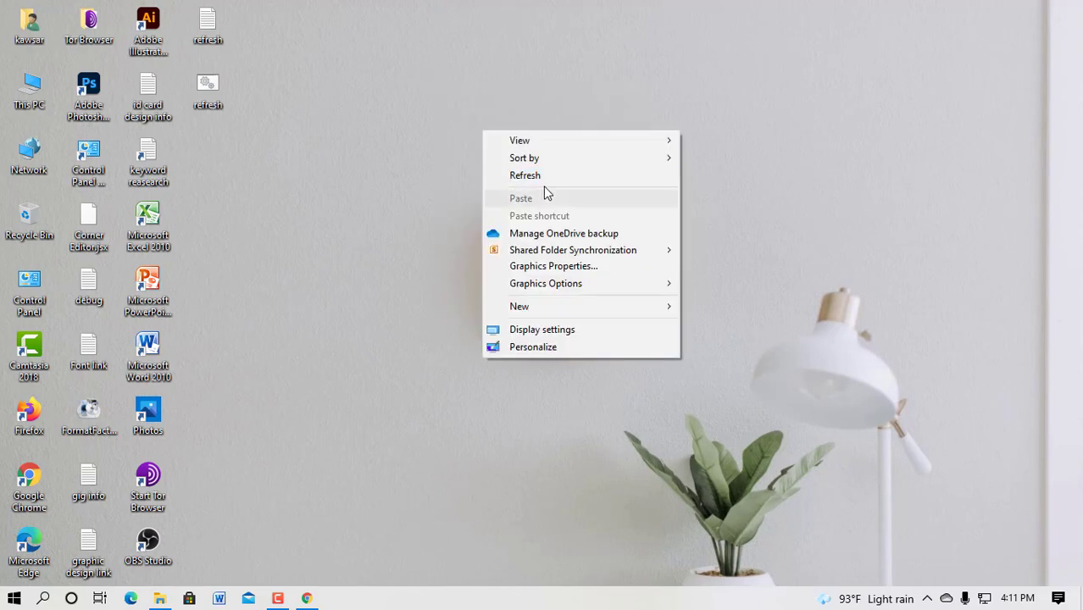
{"action": "left_click", "coordinate": [520, 175]}
{"action": "right_click", "coordinate": [539, 141]}
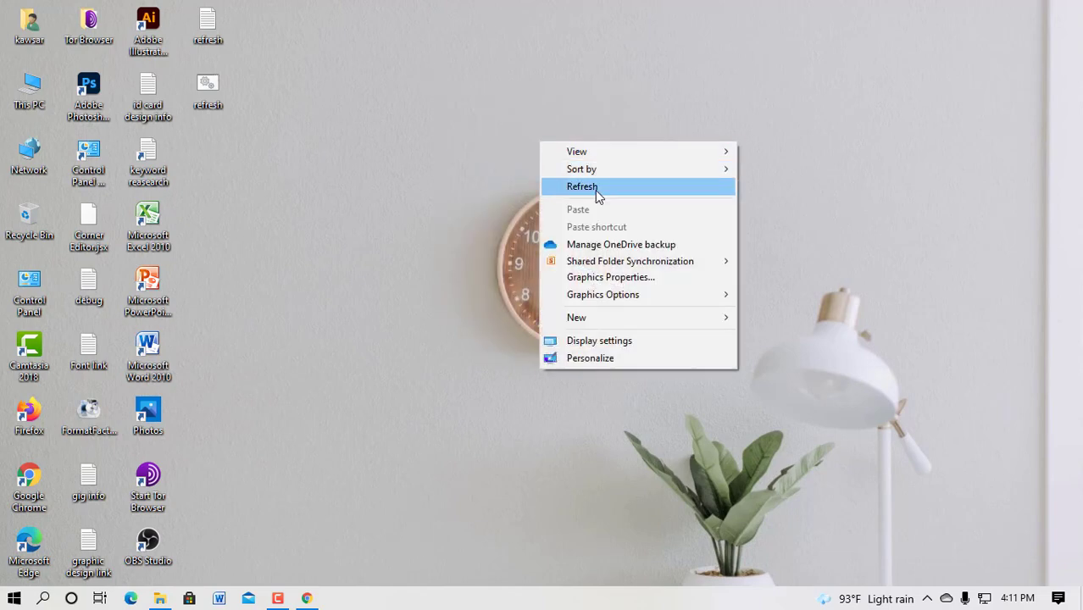
{"action": "left_click", "coordinate": [596, 188]}
{"action": "right_click", "coordinate": [563, 132]}
{"action": "left_click", "coordinate": [632, 176]}
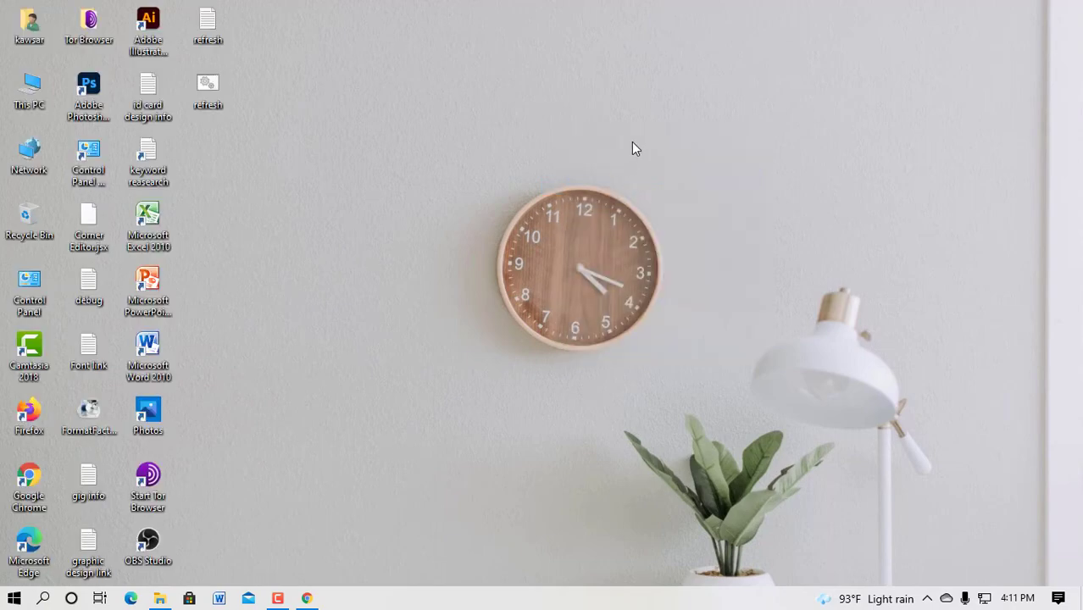
{"action": "right_click", "coordinate": [632, 149]}
{"action": "left_click", "coordinate": [676, 195]}
{"action": "right_click", "coordinate": [602, 101]}
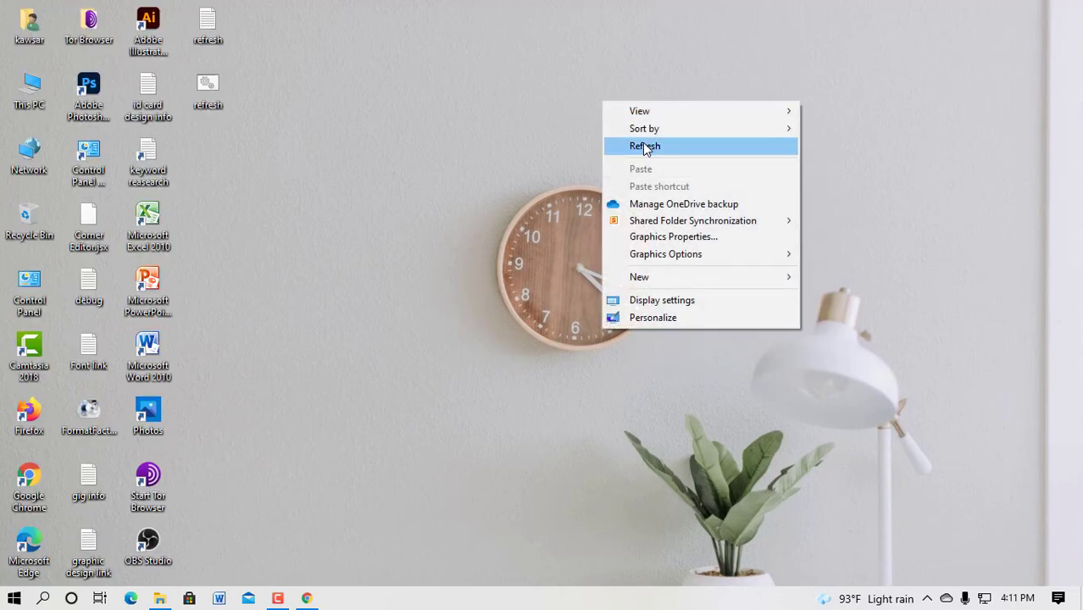
{"action": "left_click", "coordinate": [644, 147]}
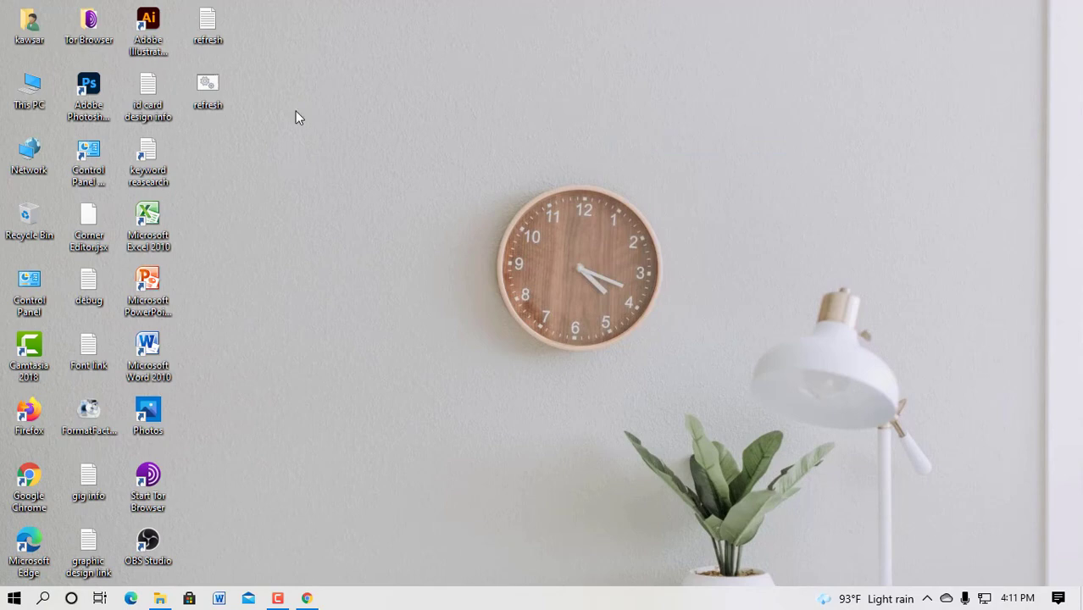
- Create a new text document on the desktop
{"action": "right_click", "coordinate": [511, 121]}
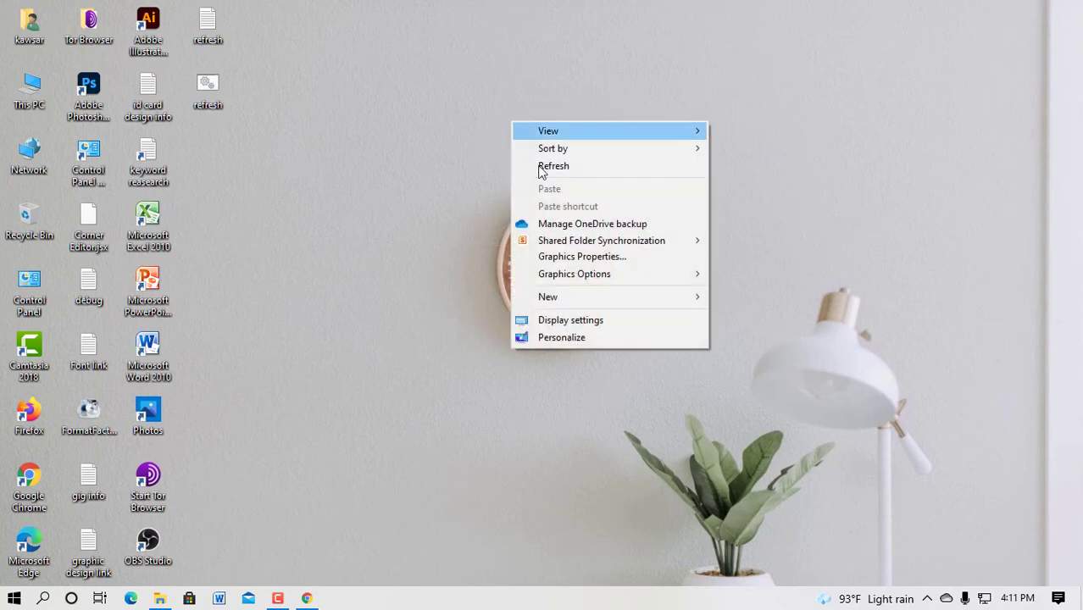
{"action": "mouse_move", "coordinate": [678, 307]}
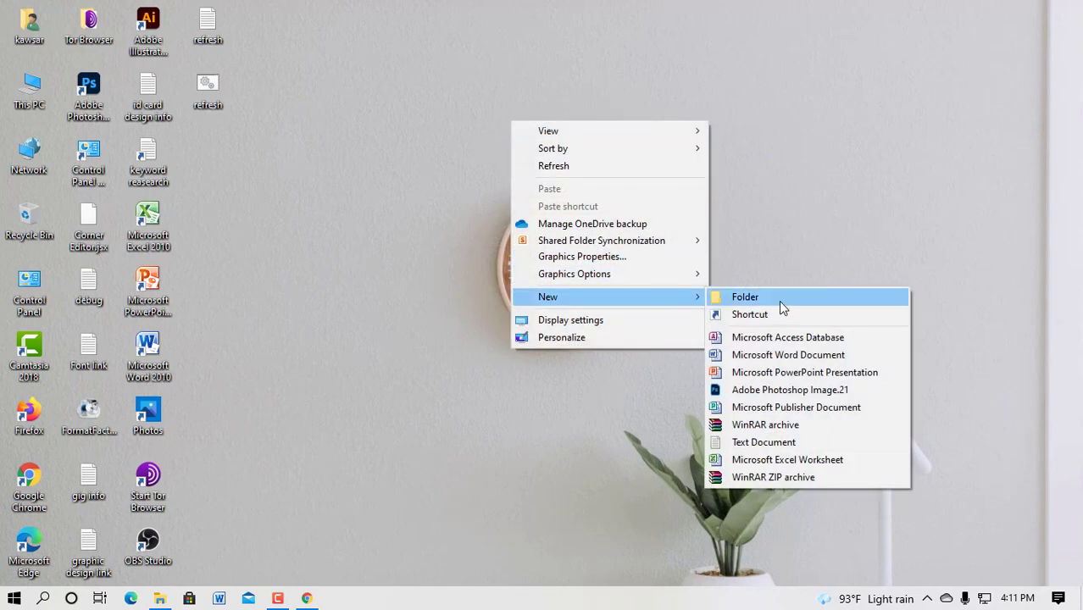
{"action": "left_click", "coordinate": [764, 447]}
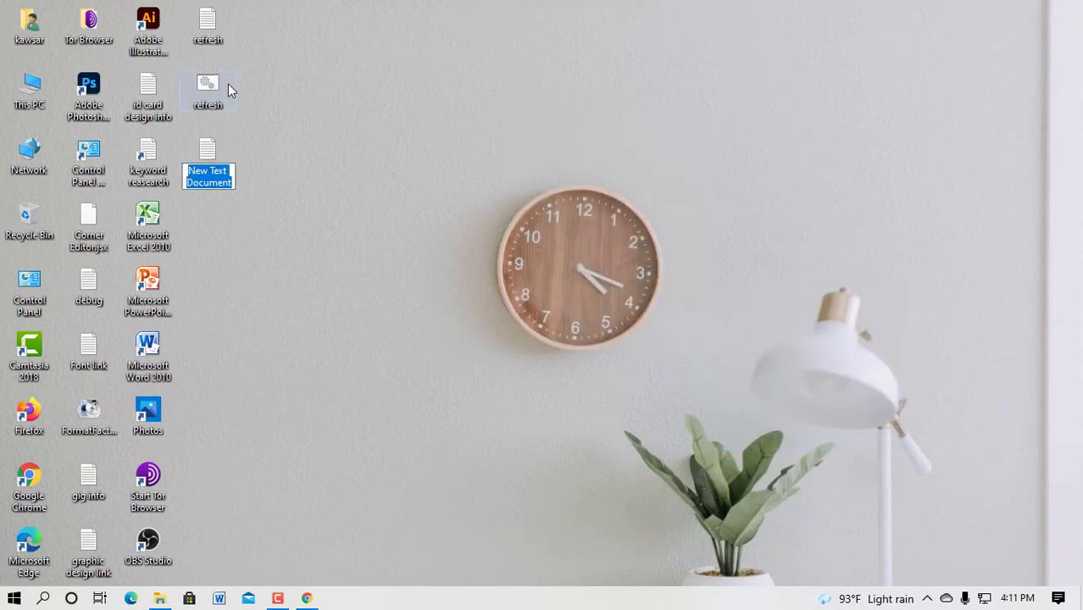
- Delete the refresh batch file from the desktop and permanently empty the Recycle Bin
{"action": "left_click", "coordinate": [203, 83]}
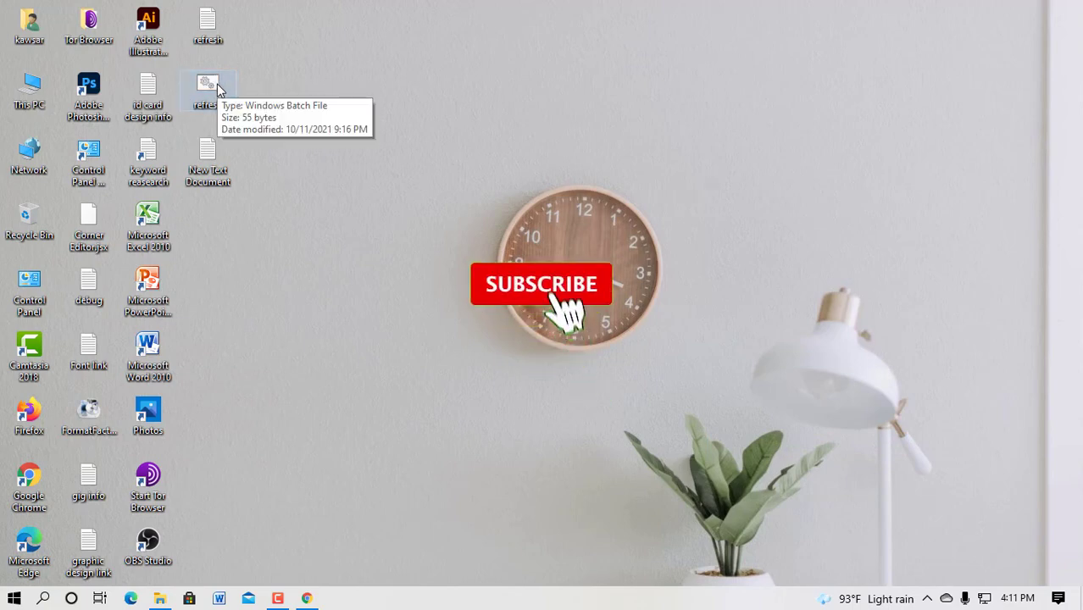
{"action": "key", "text": "Delete"}
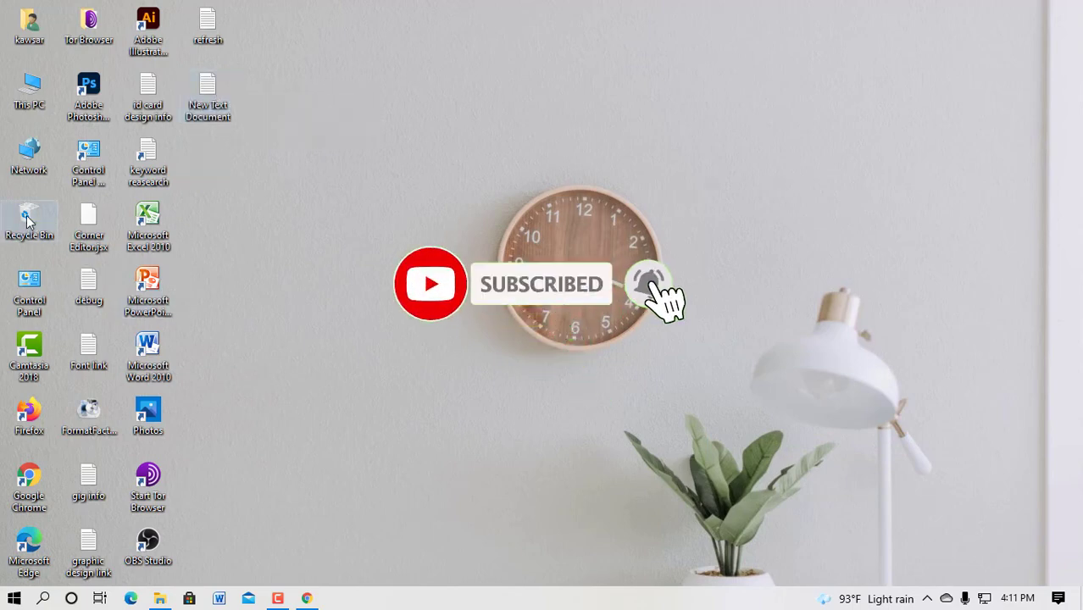
{"action": "right_click", "coordinate": [26, 214]}
{"action": "left_click", "coordinate": [95, 244]}
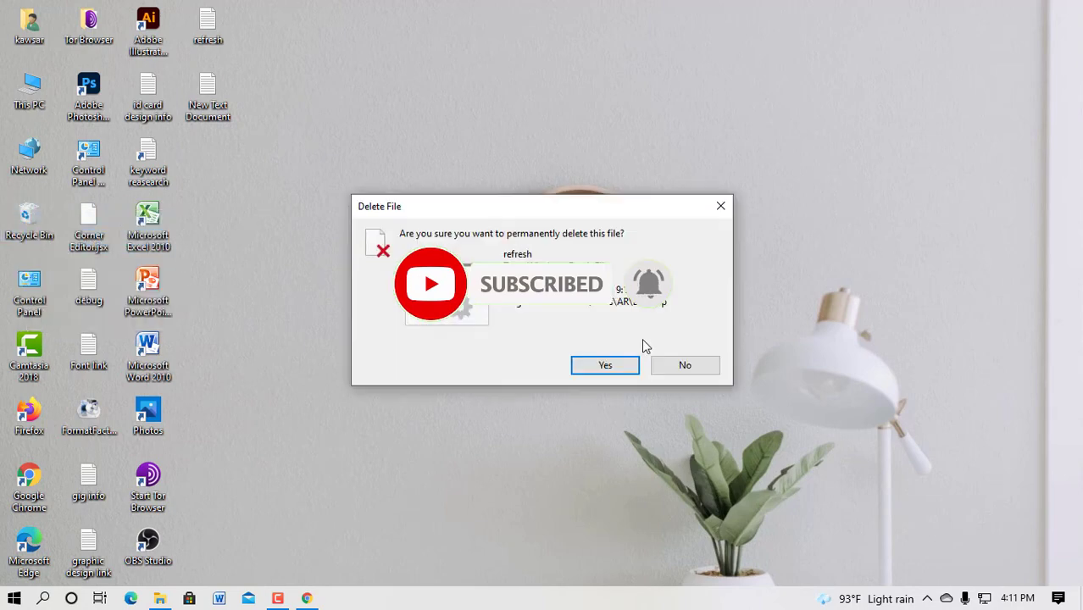
{"action": "left_click", "coordinate": [594, 365]}
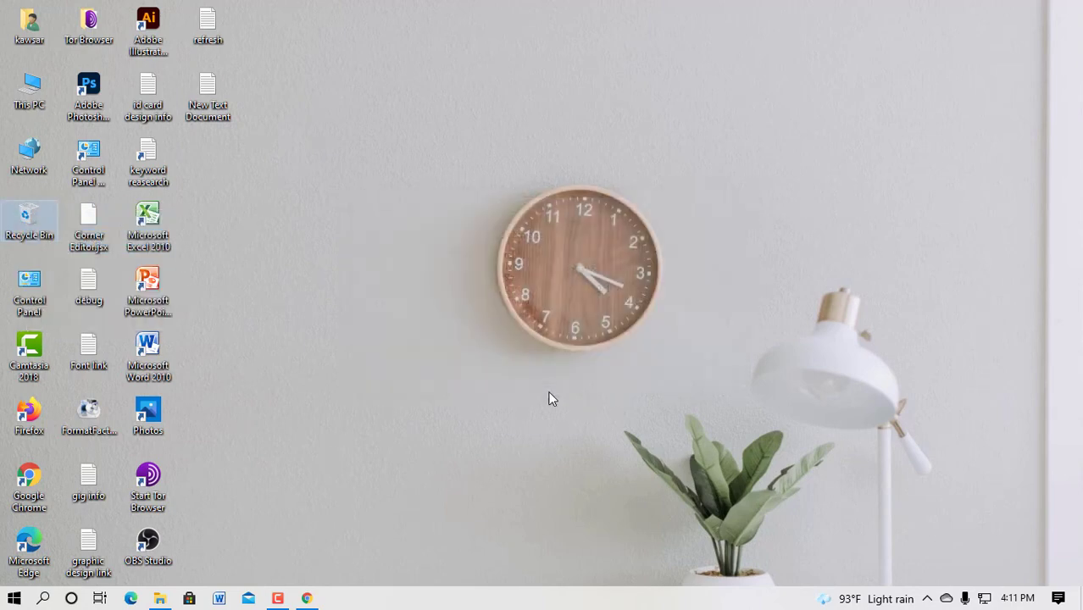
- Rename the new text document as REFRESH, accept the suggested name "refresh (2).txt", and refresh the desktop once
{"action": "double_click", "coordinate": [214, 109]}
{"action": "left_click", "coordinate": [738, 140]}
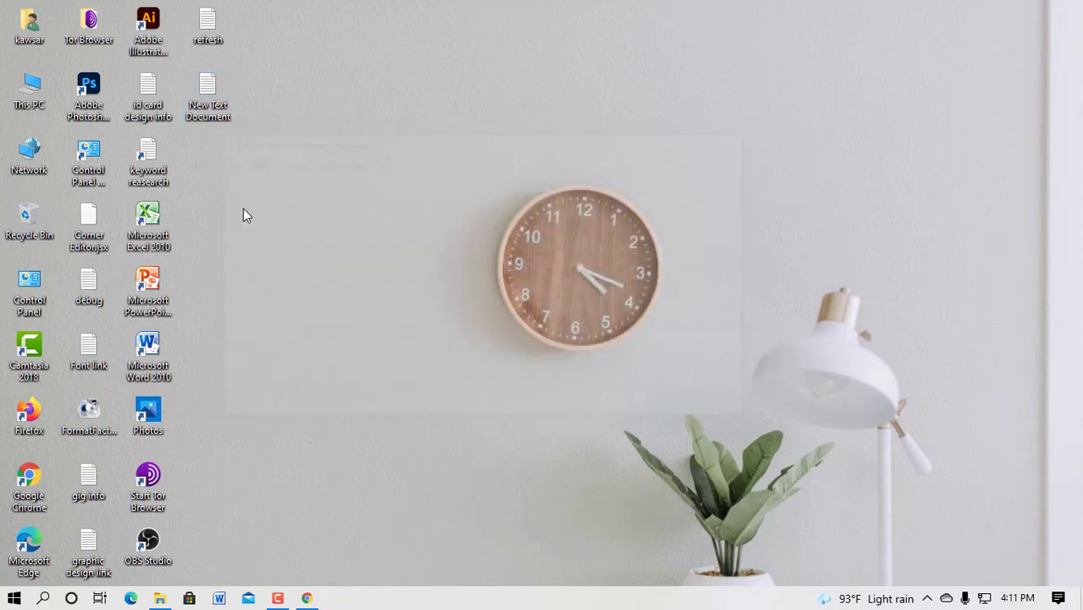
{"action": "left_click", "coordinate": [209, 97]}
{"action": "left_click", "coordinate": [210, 89]}
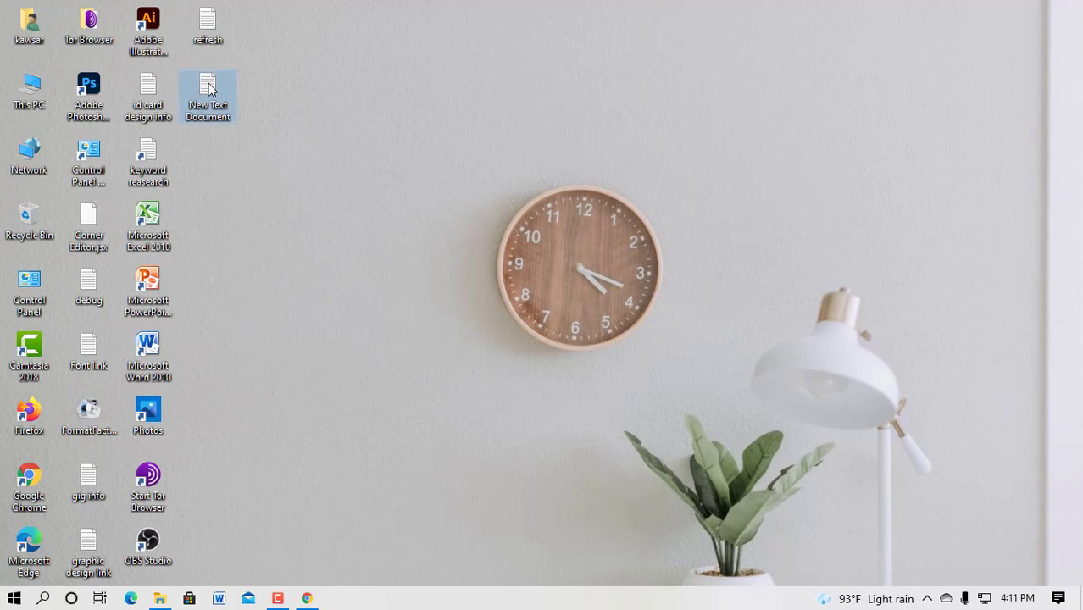
{"action": "left_click", "coordinate": [213, 111]}
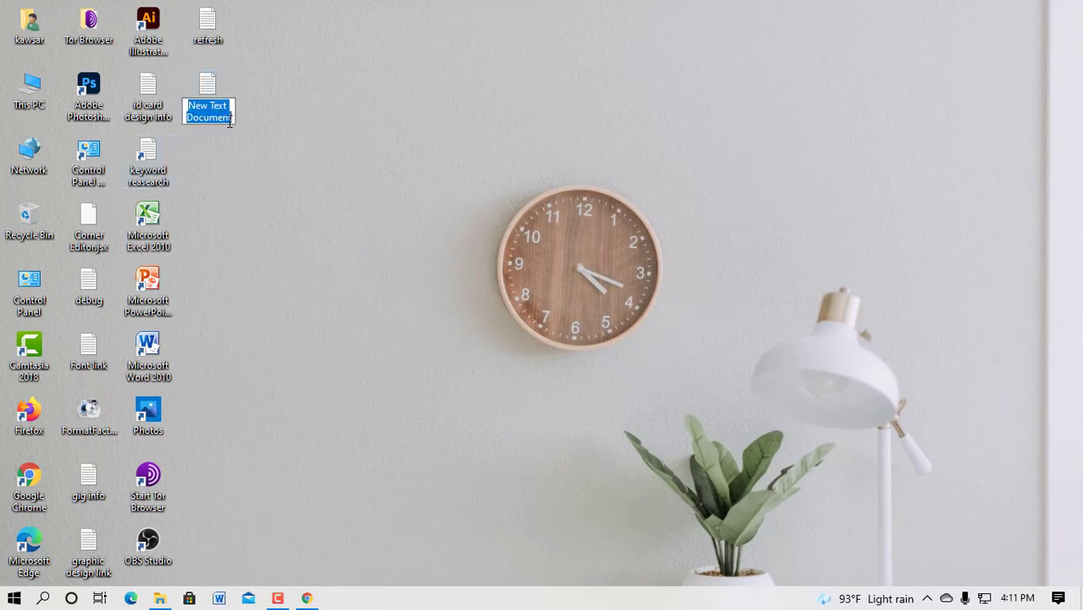
{"action": "type", "text": "RE"}
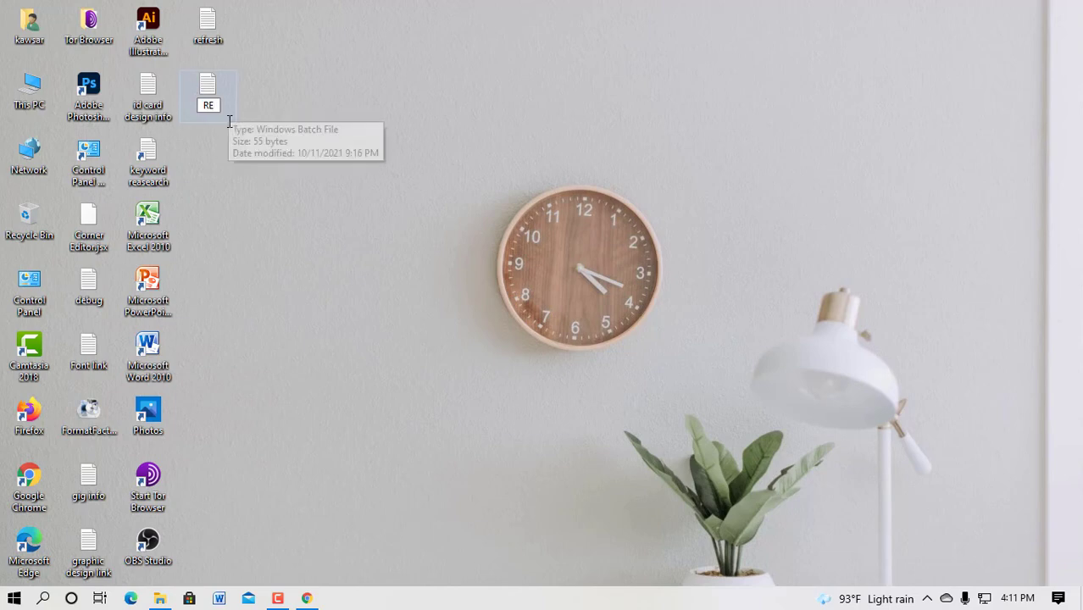
{"action": "key", "text": "BackSpace"}
{"action": "key", "text": "BackSpace"}
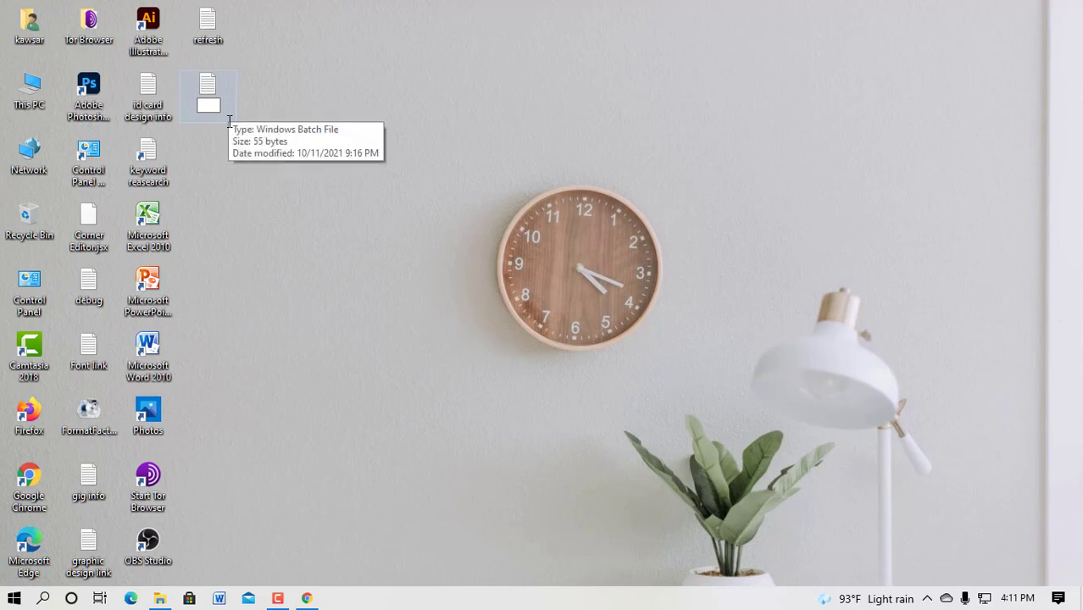
{"action": "type", "text": "REFRESH"}
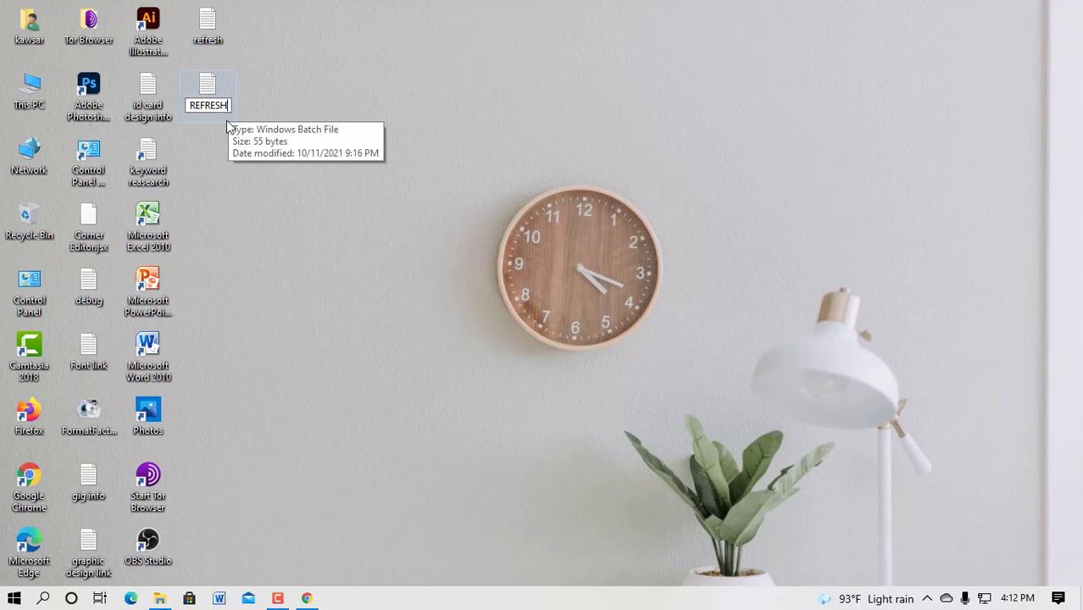
{"action": "key", "text": "Return"}
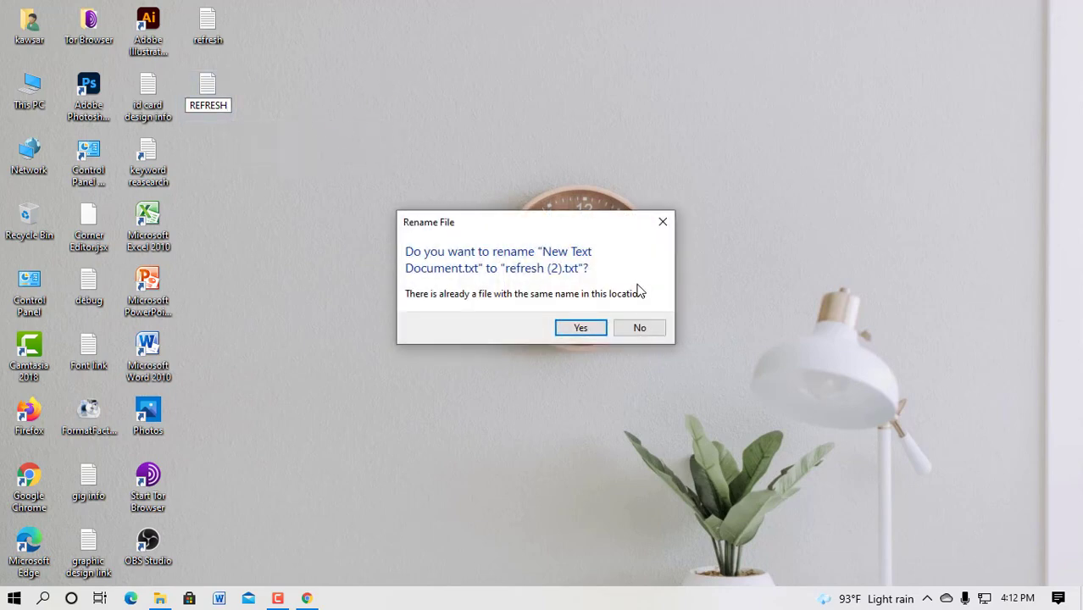
{"action": "left_click", "coordinate": [582, 329]}
{"action": "left_click_drag", "start_coordinate": [387, 77], "coordinate": [444, 111]}
{"action": "right_click", "coordinate": [444, 111]}
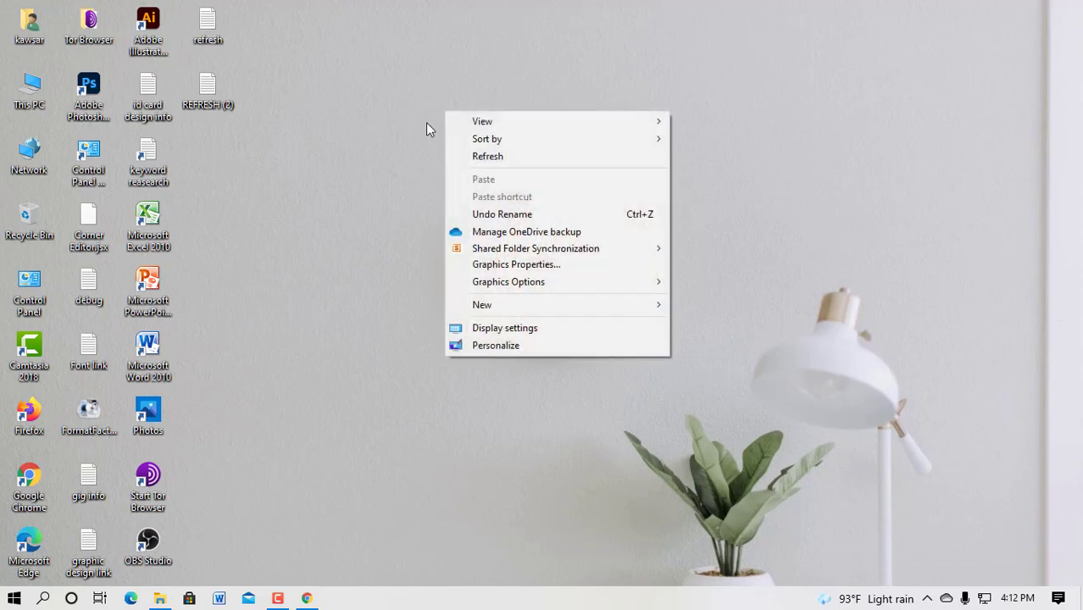
{"action": "left_click", "coordinate": [496, 156]}
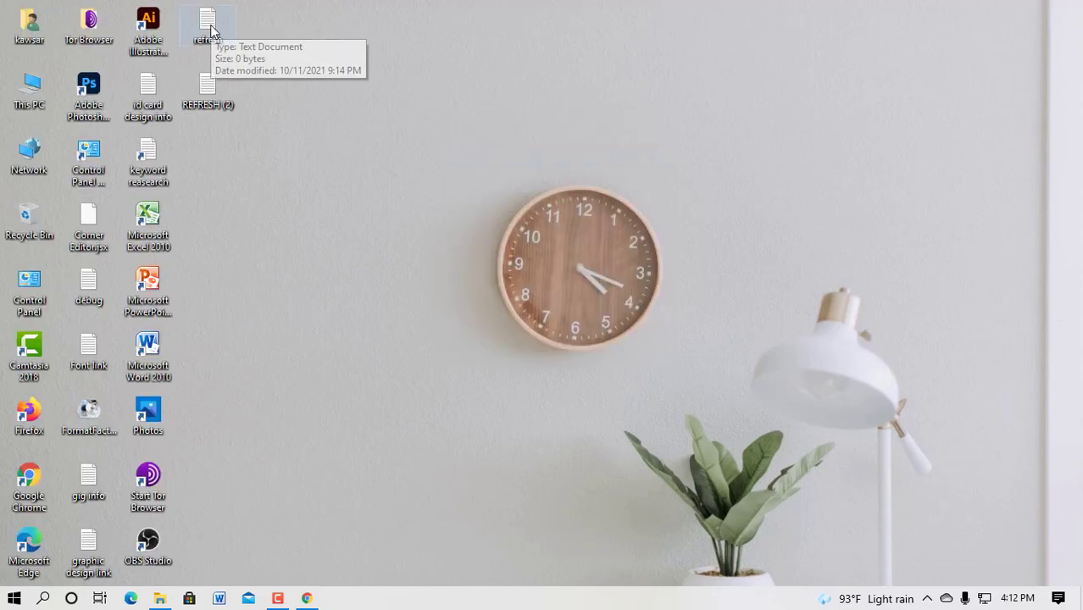
- Delete the REFRESH (2) text document and empty the Recycle Bin to remove it permanently
{"action": "left_click", "coordinate": [215, 98]}
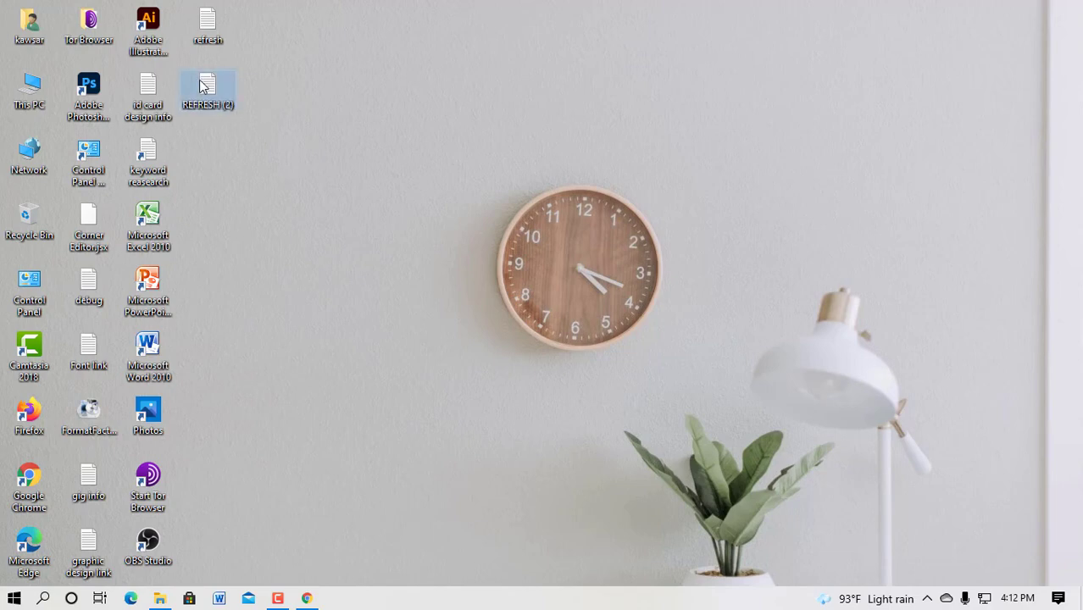
{"action": "key", "text": "Delete"}
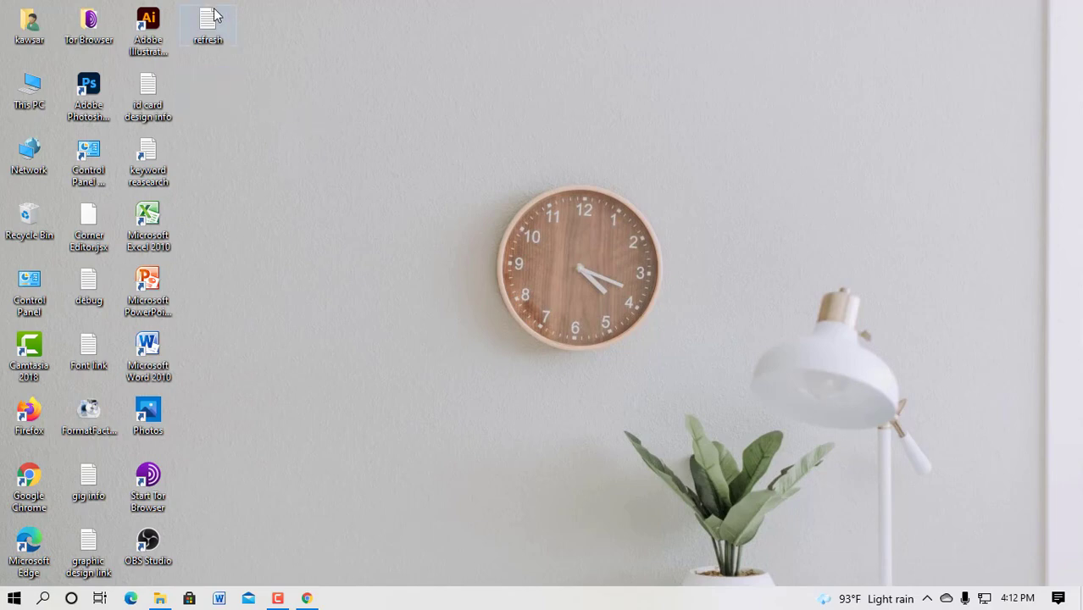
{"action": "right_click", "coordinate": [29, 218]}
{"action": "left_click", "coordinate": [113, 235]}
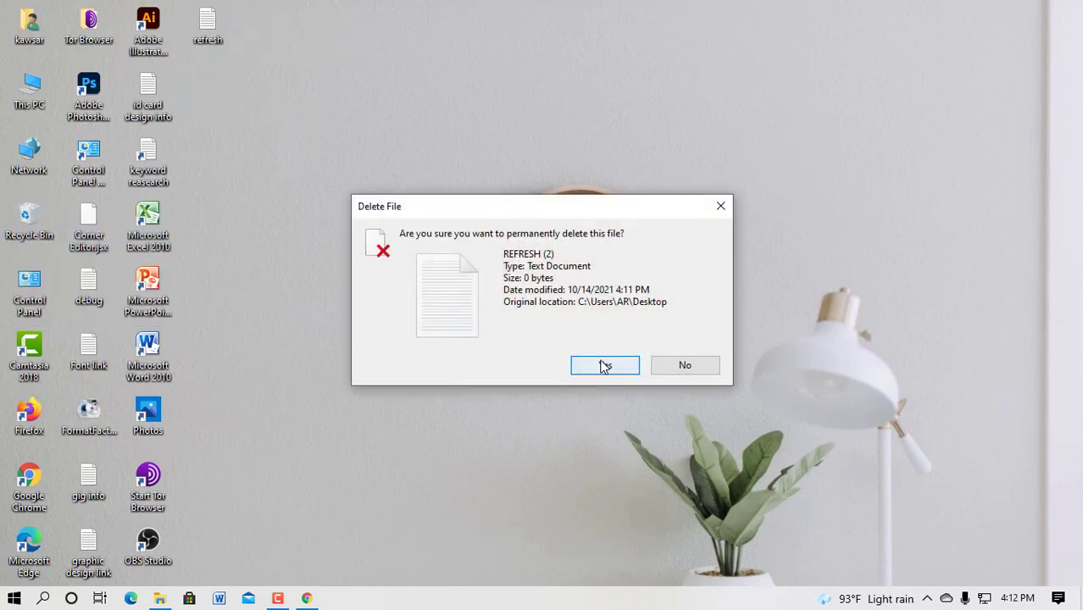
{"action": "left_click", "coordinate": [605, 366]}
- Open the desktop's refresh text document in Notepad, enlarge its window, and move it higher on the screen
{"action": "left_click", "coordinate": [209, 27]}
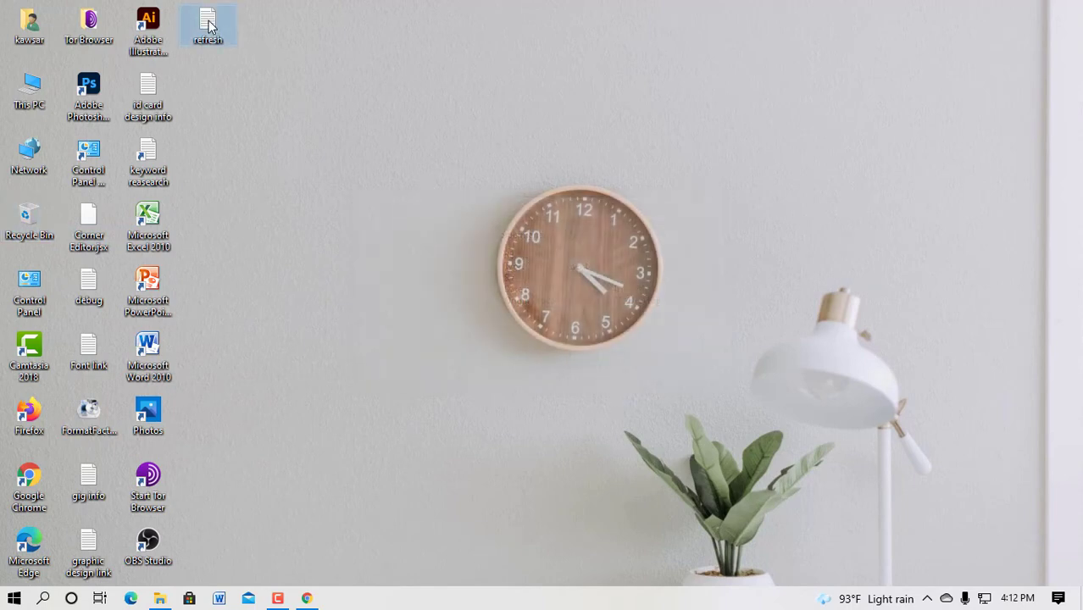
{"action": "double_click", "coordinate": [210, 27]}
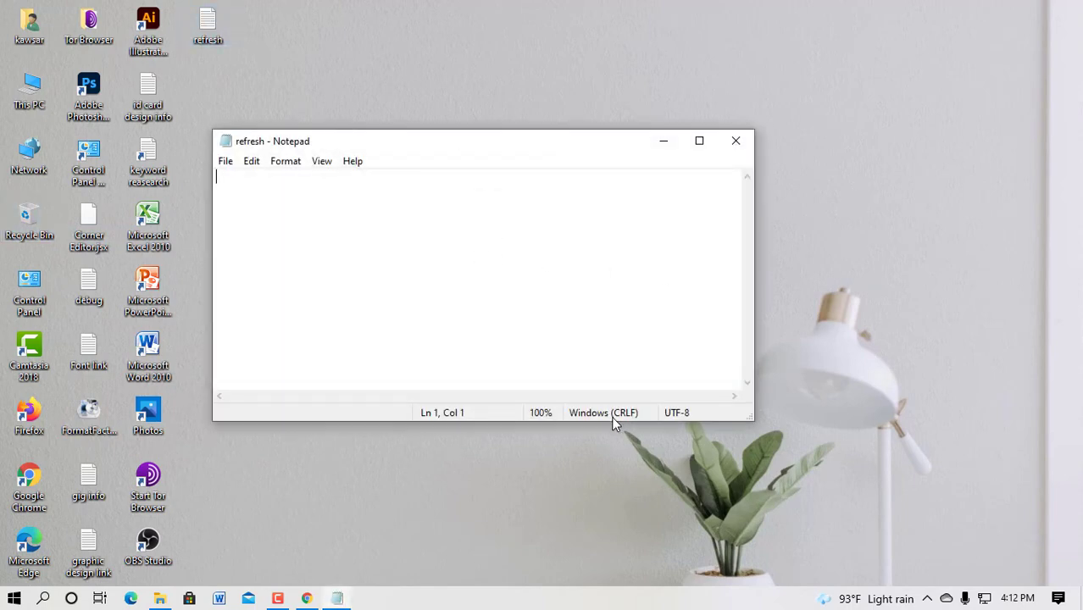
{"action": "left_click_drag", "start_coordinate": [751, 418], "coordinate": [846, 498]}
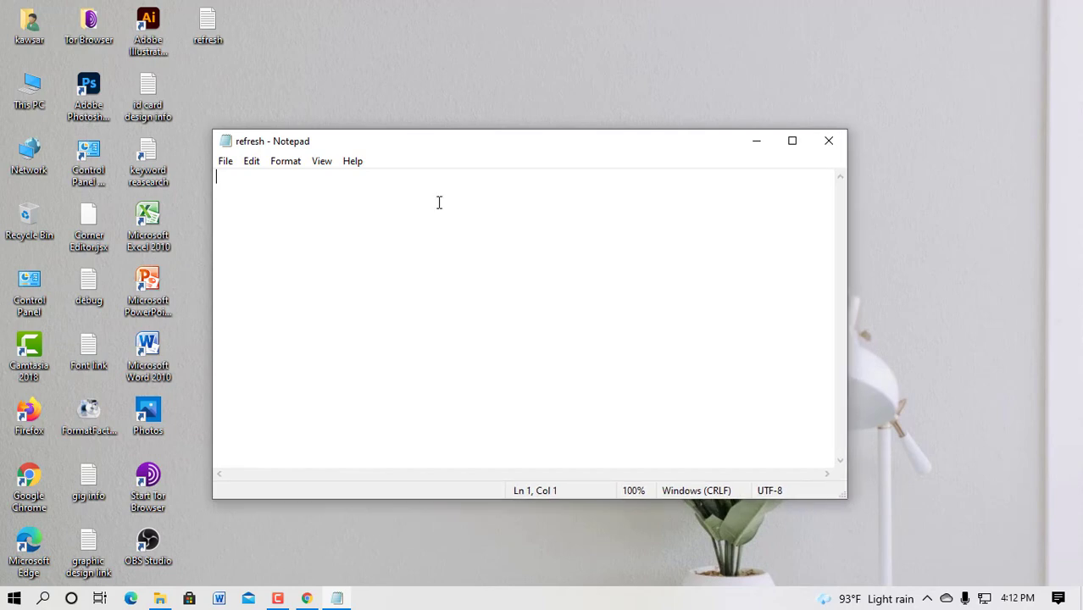
{"action": "left_click_drag", "start_coordinate": [427, 144], "coordinate": [513, 80]}
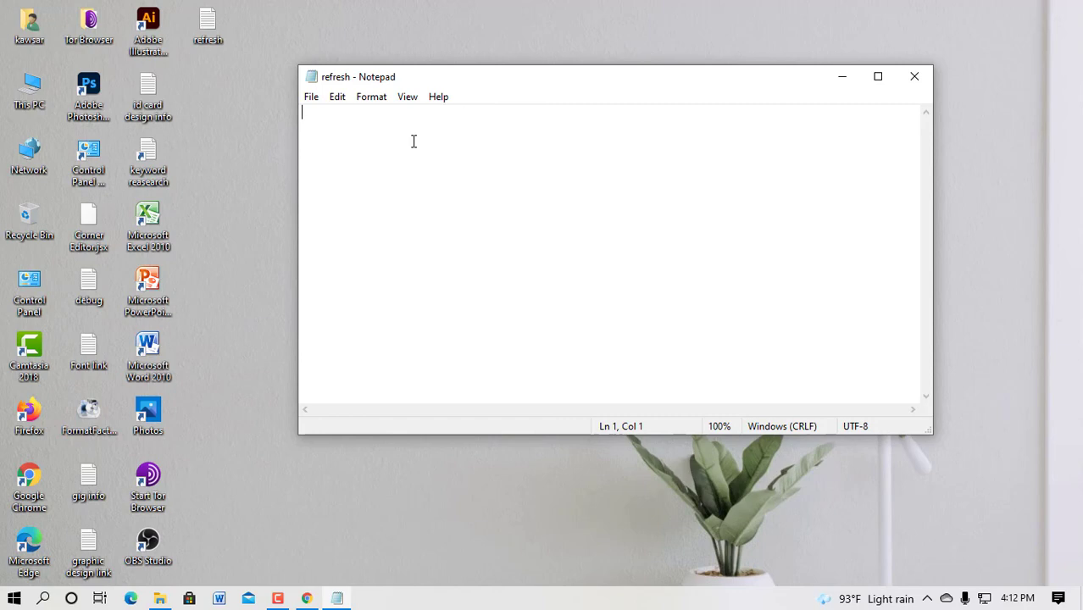
- Write the first three lines of the refresh script: "Echo off", "cd/" and "tree"
{"action": "type", "text": "Ech"}
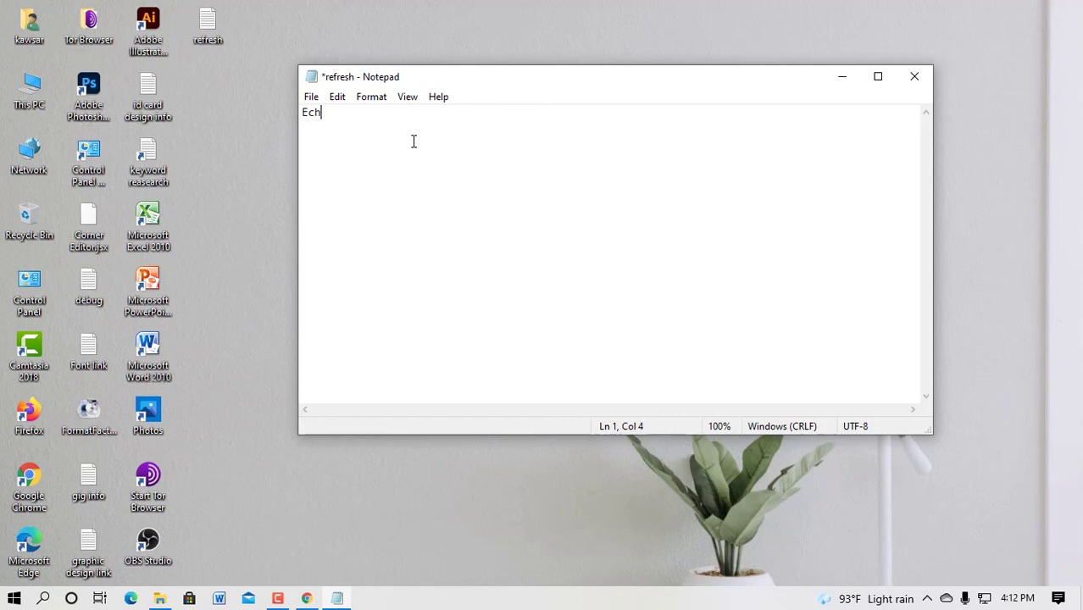
{"action": "type", "text": "o off"}
{"action": "key", "text": "Return"}
{"action": "type", "text": "cd/"}
{"action": "key", "text": "Return"}
{"action": "type", "text": "tree"}
{"action": "key", "text": "Return"}
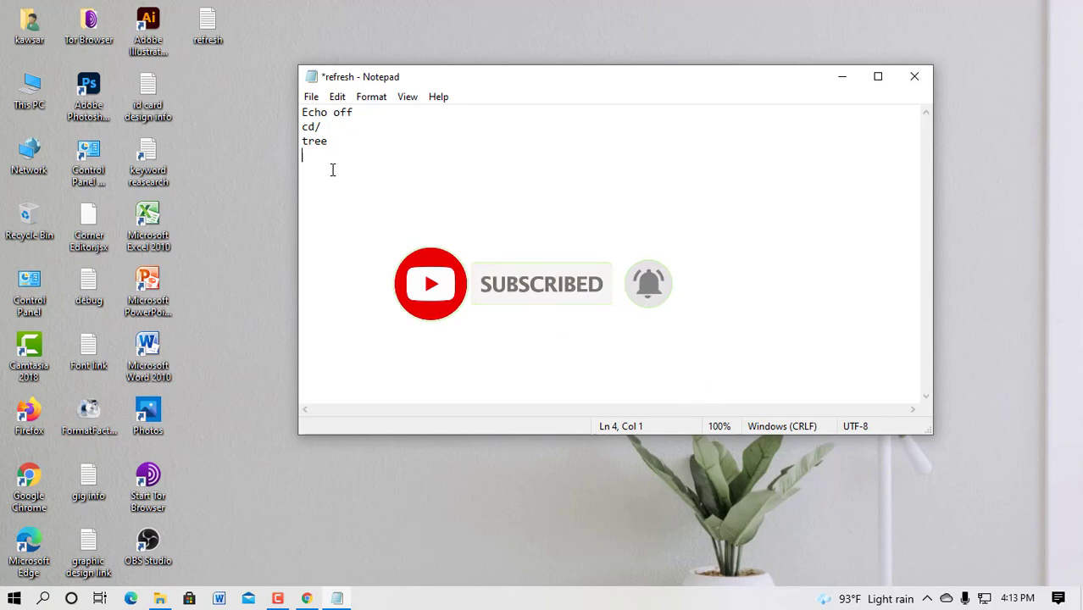
- Add the lines "c:" and "tree" to the script for the C drive
{"action": "type", "text": "c"}
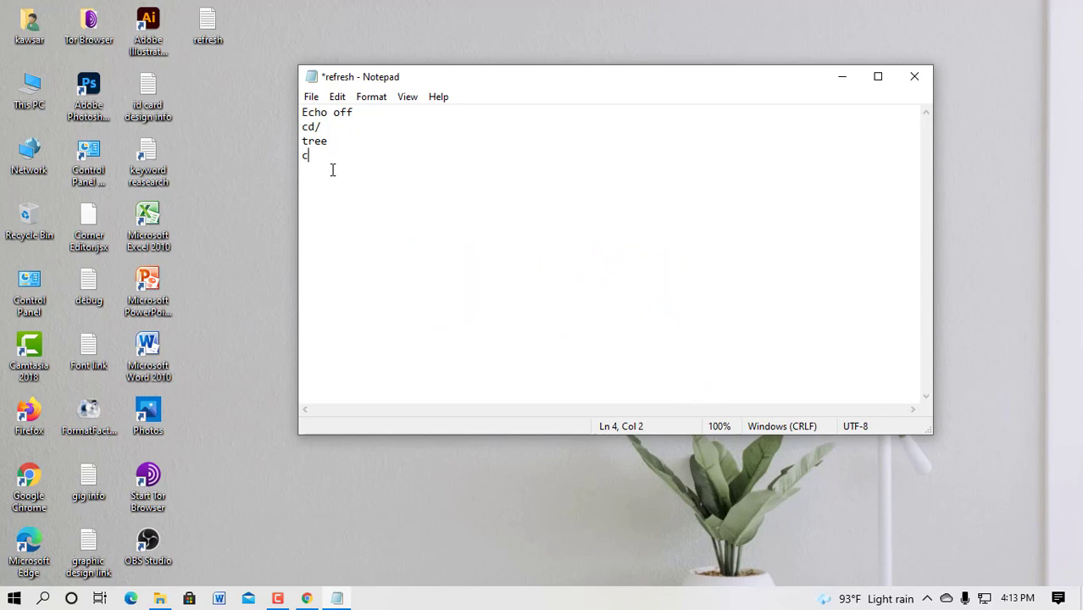
{"action": "type", "text": ":"}
{"action": "key", "text": "Return"}
{"action": "type", "text": "tree"}
{"action": "left_click_drag", "start_coordinate": [309, 156], "coordinate": [300, 155]}
{"action": "left_click", "coordinate": [331, 174]}
{"action": "left_click", "coordinate": [383, 188]}
- Add the lines "D:", "tree", "E:" and "tree" to the script for the D and E drives
{"action": "type", "text": "D:"}
{"action": "key", "text": "Return"}
{"action": "type", "text": "tree"}
{"action": "key", "text": "Return"}
{"action": "type", "text": "E:"}
{"action": "key", "text": "Return"}
{"action": "type", "text": "j"}
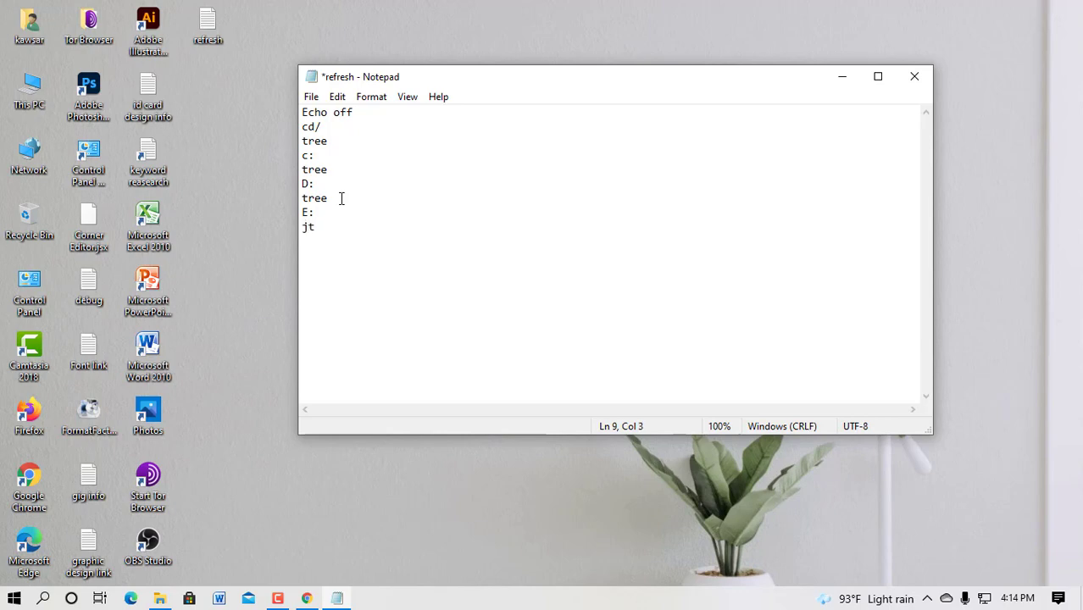
{"action": "key", "text": "BackSpace"}
{"action": "type", "text": "tree"}
{"action": "key", "text": "Return"}
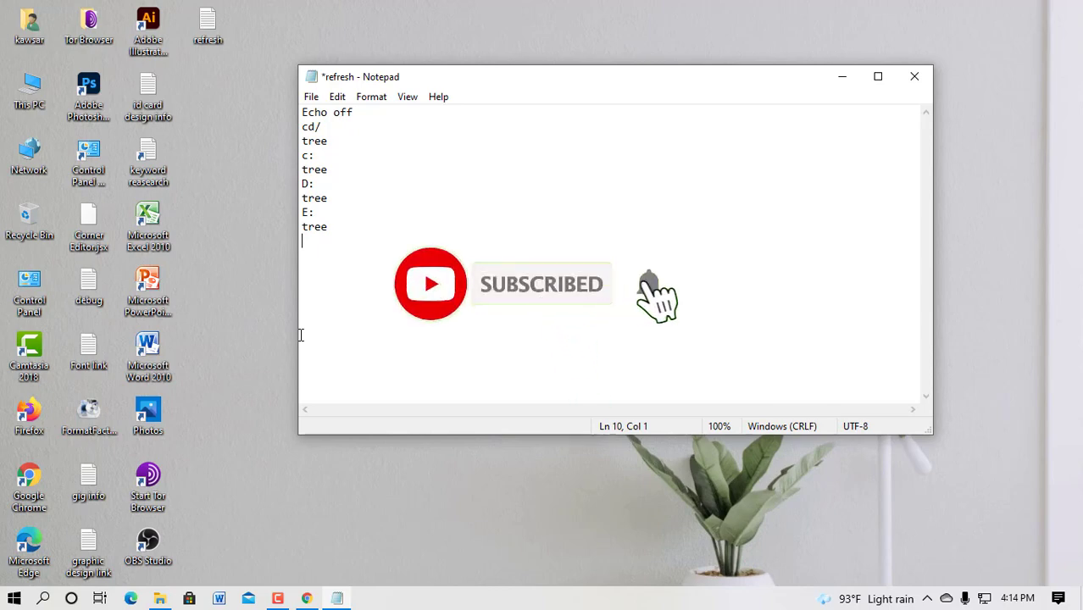
- Add the line "F:" to the end of the script and save it to the Desktop as refresh.bat
{"action": "type", "text": "F:"}
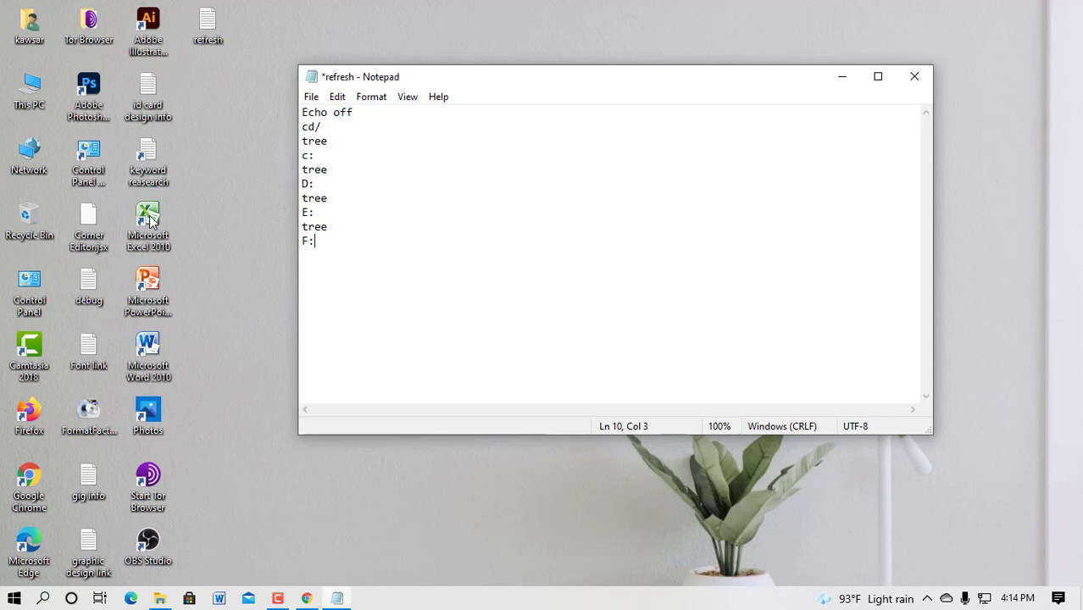
{"action": "left_click", "coordinate": [312, 100]}
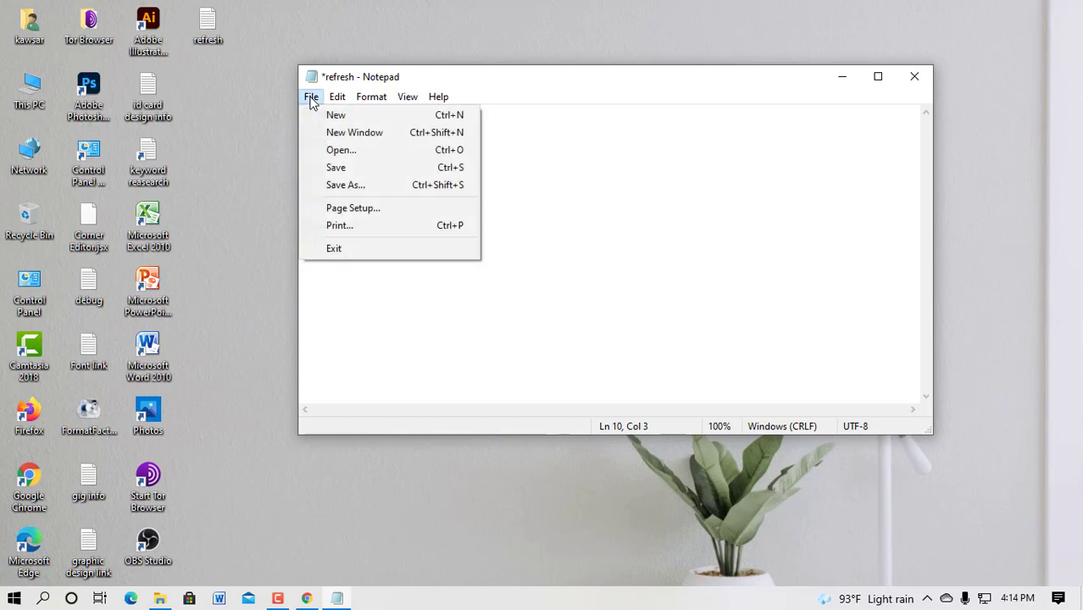
{"action": "left_click", "coordinate": [365, 185]}
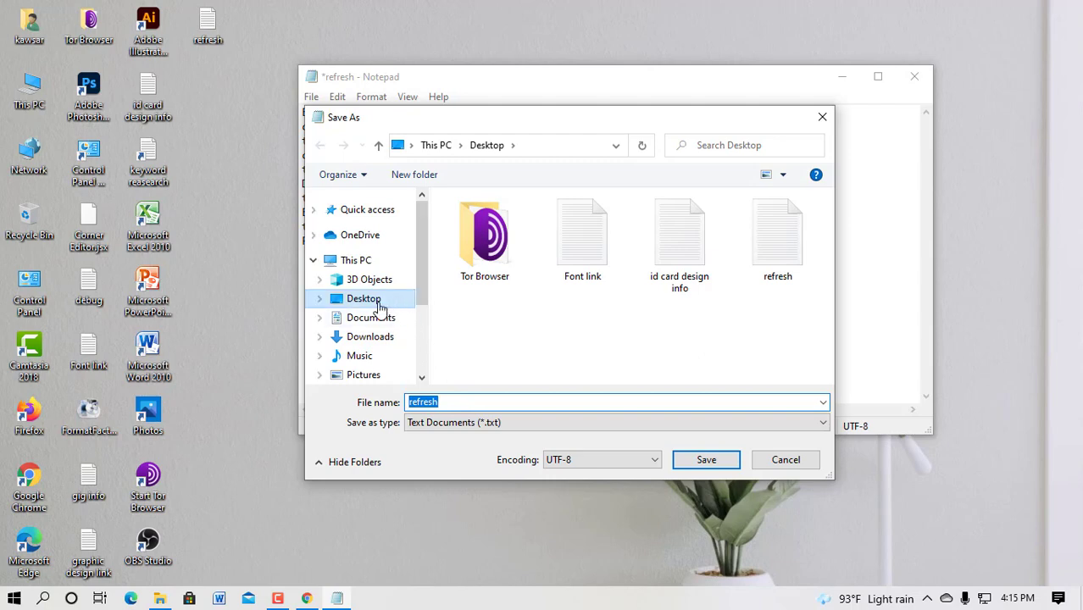
{"action": "left_click", "coordinate": [452, 402]}
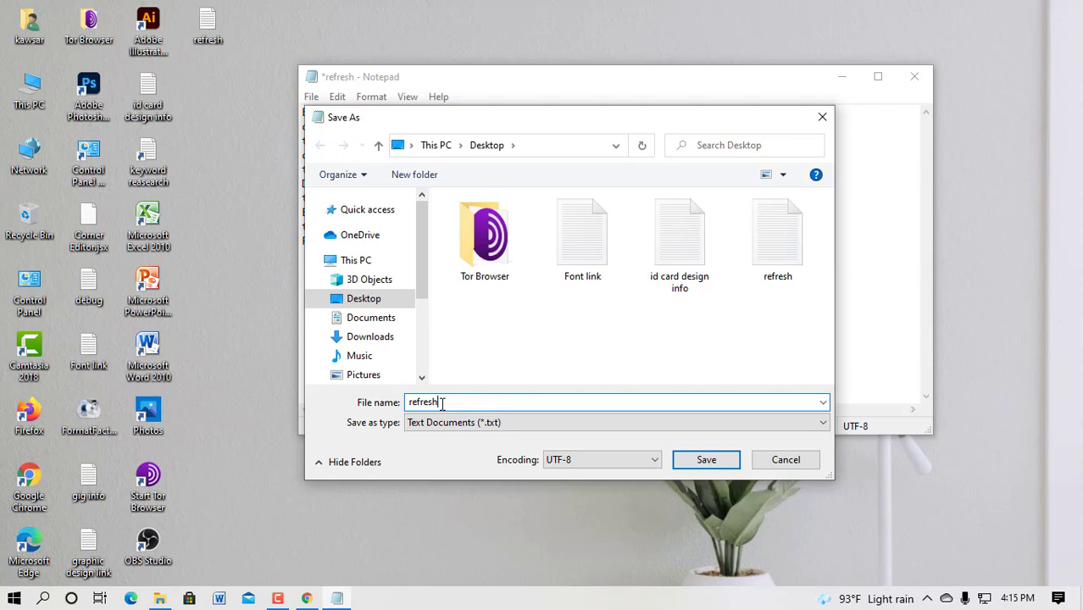
{"action": "type", "text": "."}
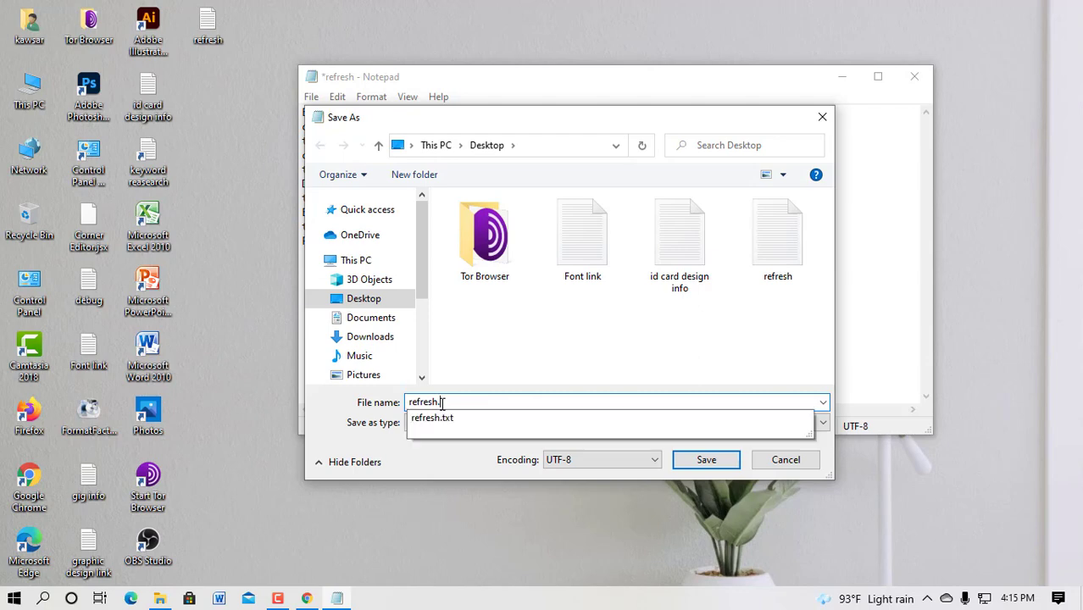
{"action": "type", "text": "bat"}
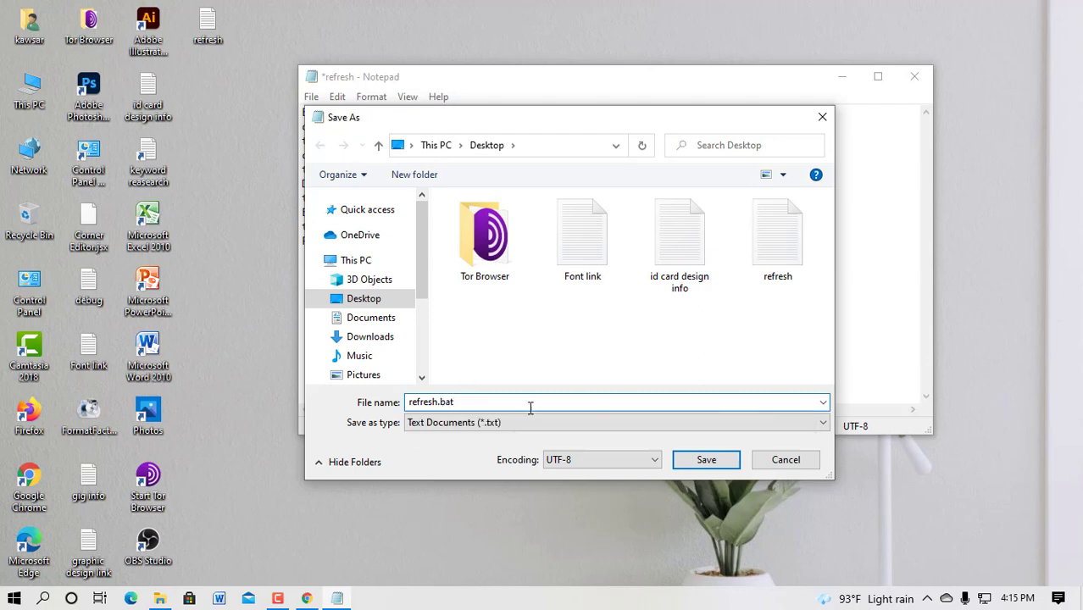
{"action": "left_click", "coordinate": [704, 461]}
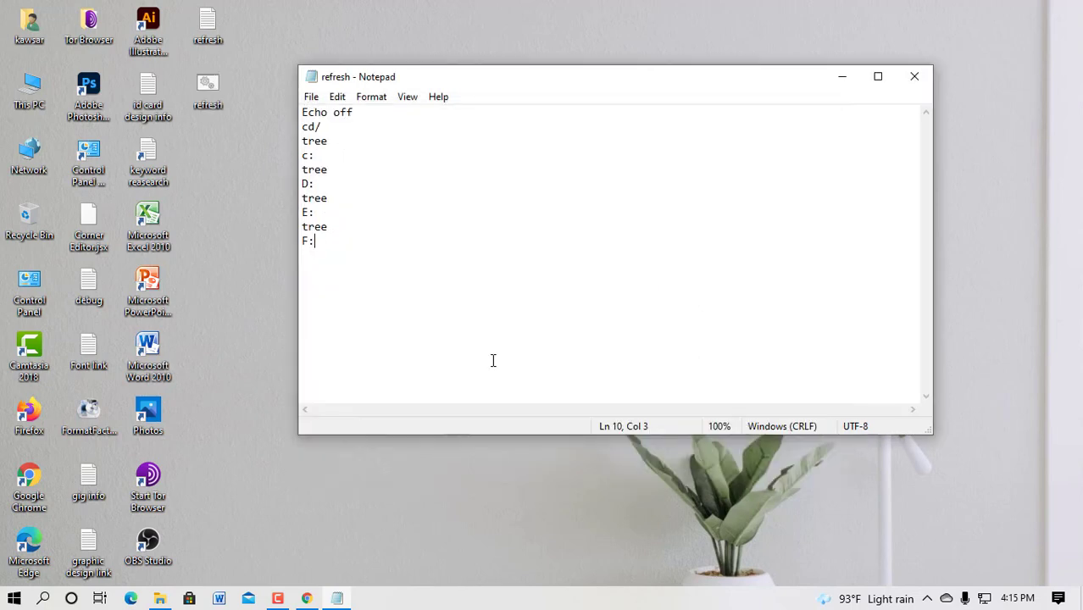
- Minimize the Notepad window and refresh the desktop
{"action": "left_click", "coordinate": [843, 76]}
{"action": "right_click", "coordinate": [691, 94]}
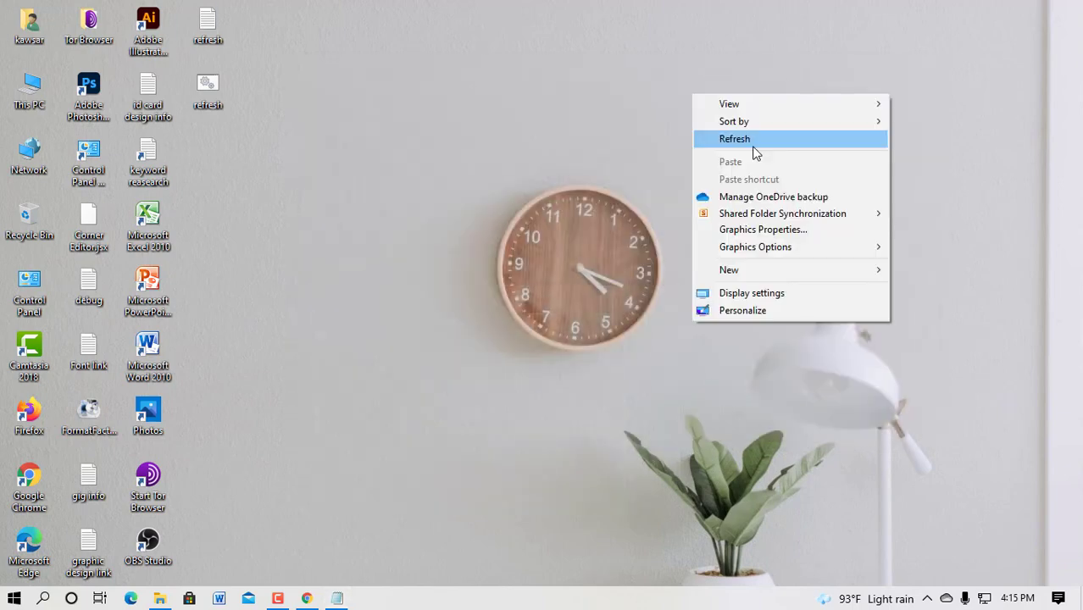
{"action": "left_click", "coordinate": [693, 139]}
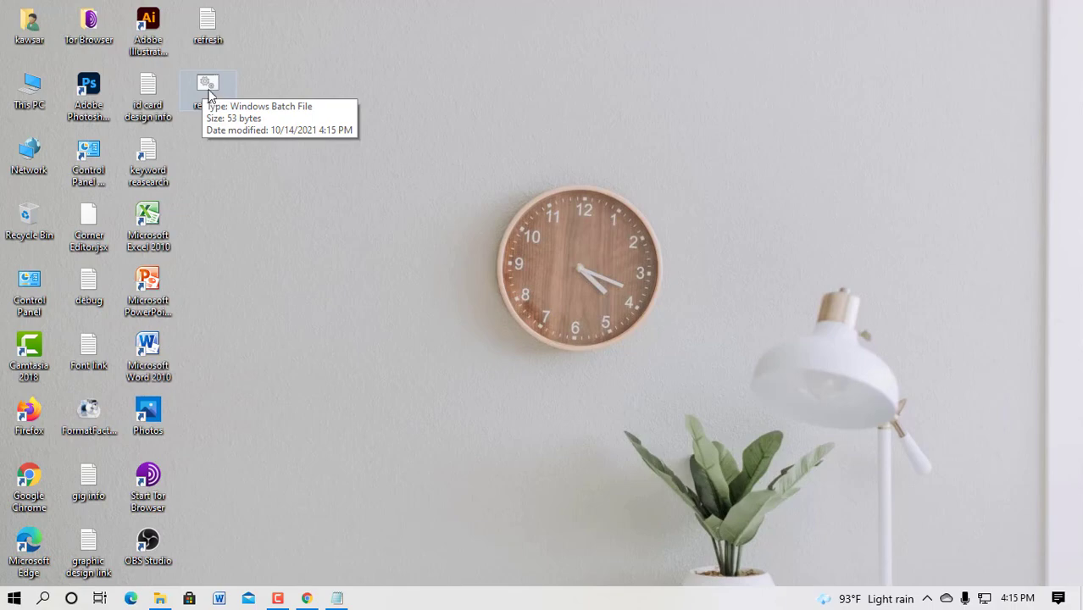
- Run the refresh batch file from the desktop and move its command window clear of the desktop icons
{"action": "double_click", "coordinate": [208, 84]}
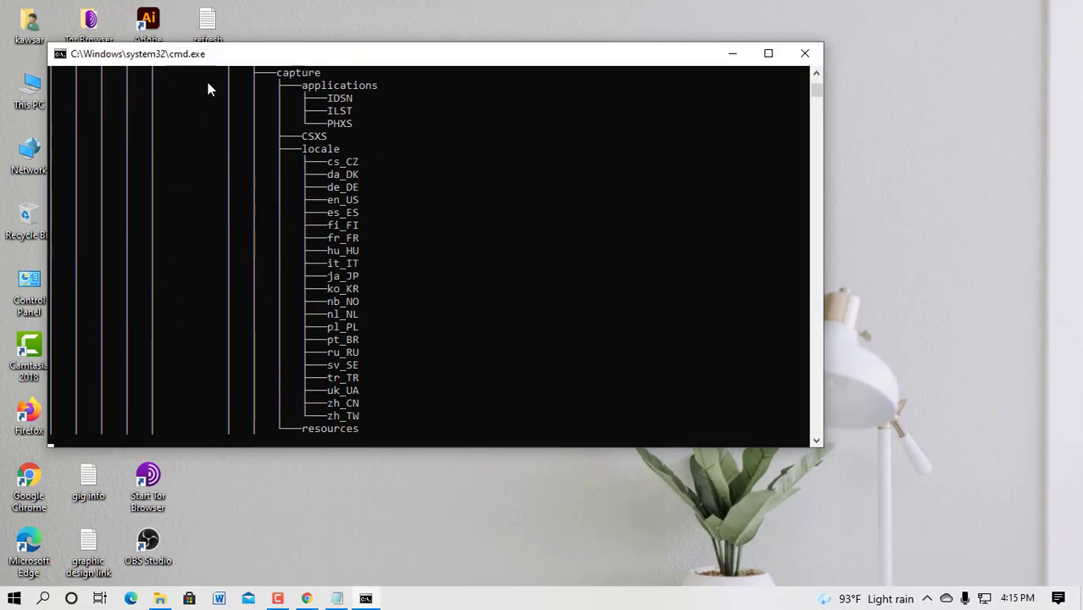
{"action": "left_click_drag", "start_coordinate": [366, 56], "coordinate": [644, 108]}
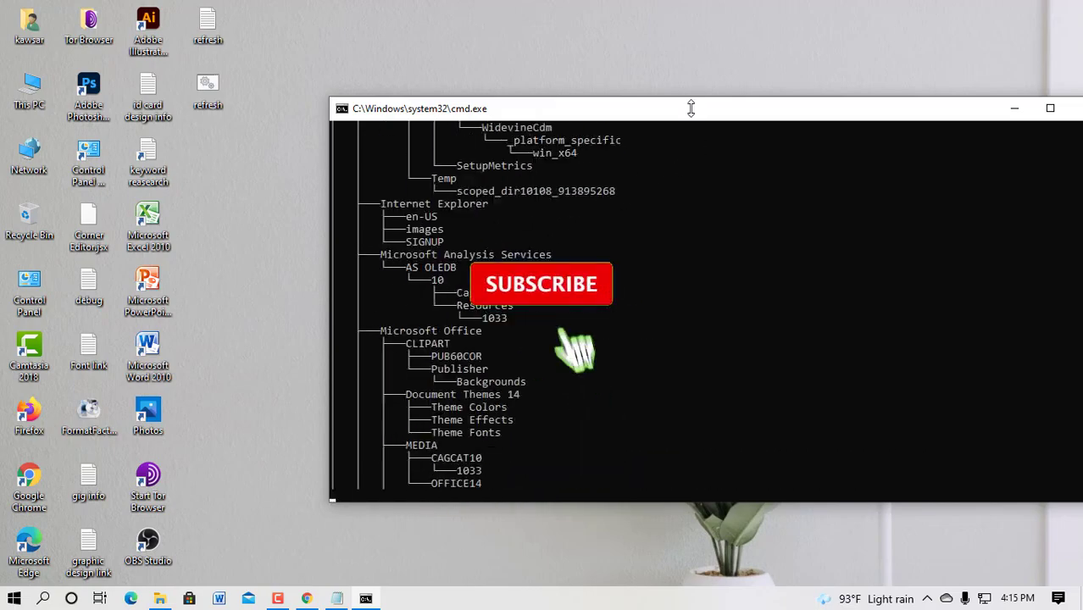
{"action": "left_click_drag", "start_coordinate": [689, 108], "coordinate": [591, 139]}
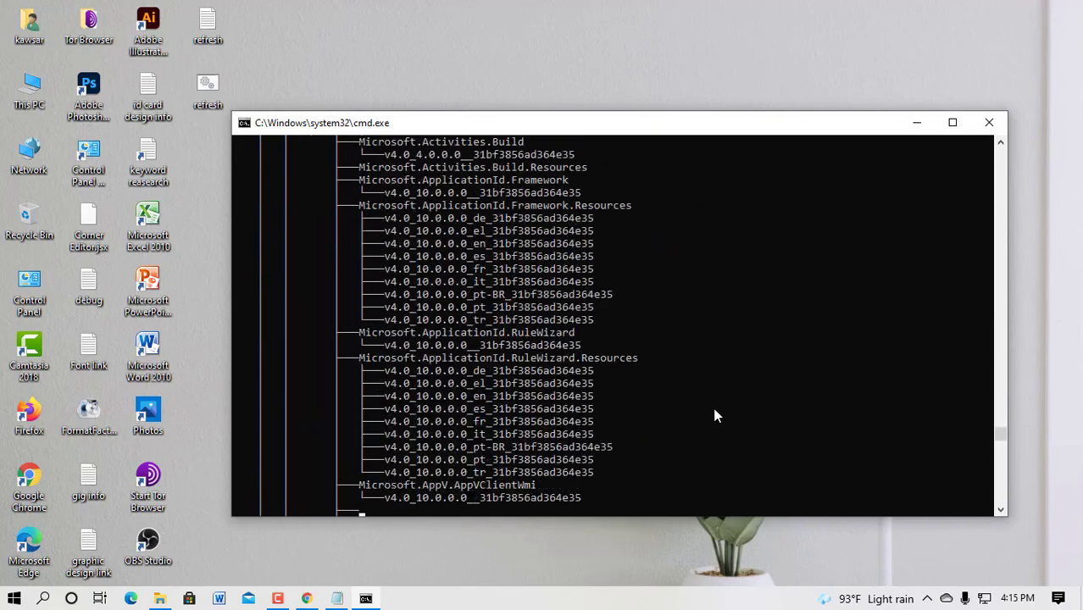
- Refresh the desktop while the batch file is running, and close its command window
{"action": "right_click", "coordinate": [669, 55]}
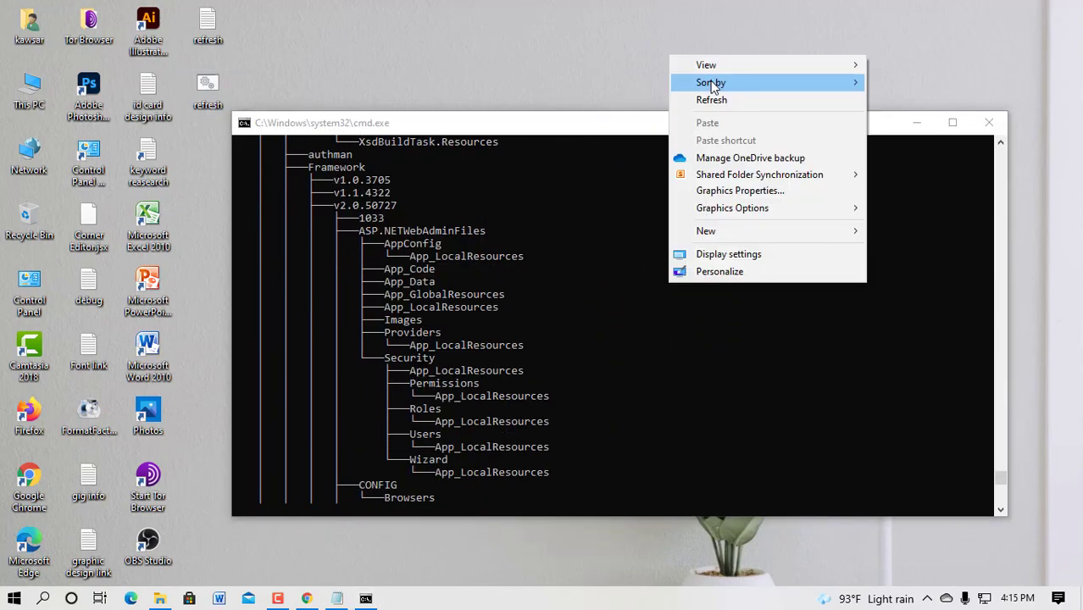
{"action": "left_click", "coordinate": [727, 100]}
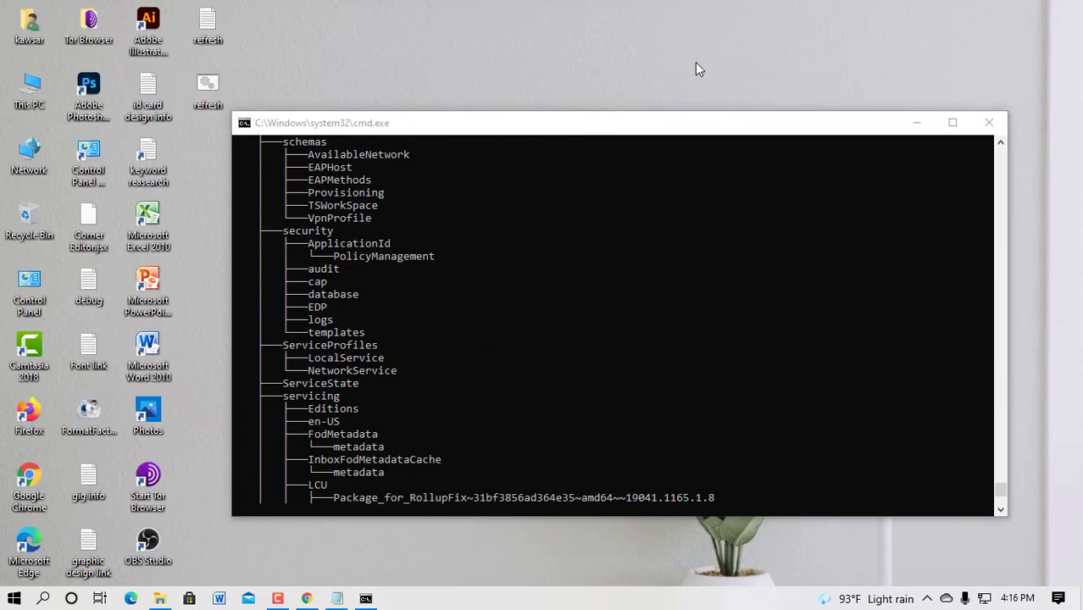
{"action": "left_click", "coordinate": [989, 123]}
- Refresh the cleared desktop two times in a row
{"action": "right_click", "coordinate": [869, 90]}
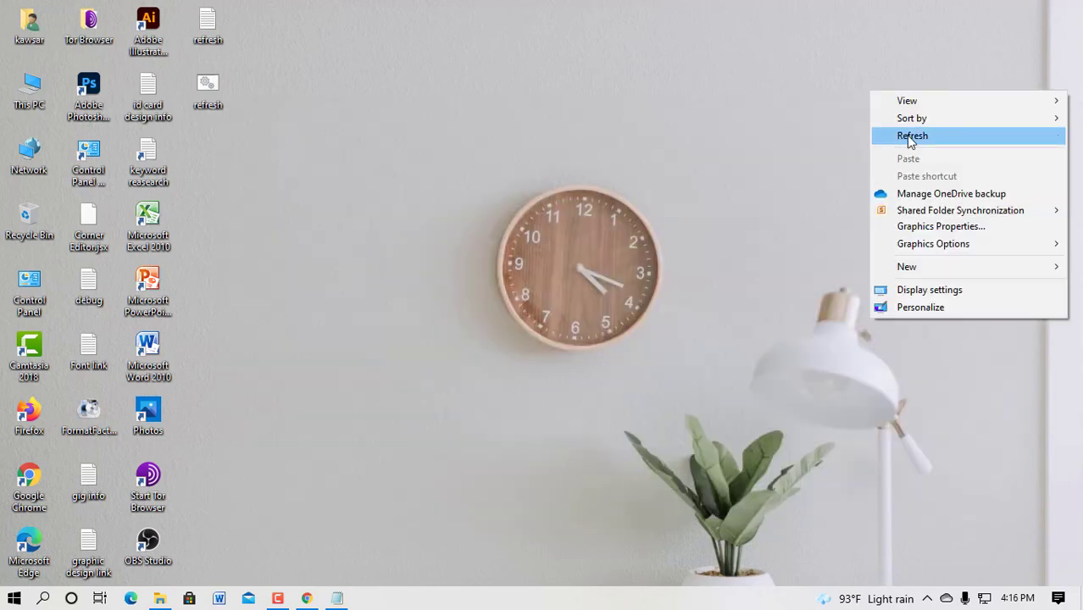
{"action": "left_click", "coordinate": [907, 138]}
{"action": "right_click", "coordinate": [840, 117]}
{"action": "left_click", "coordinate": [888, 159]}
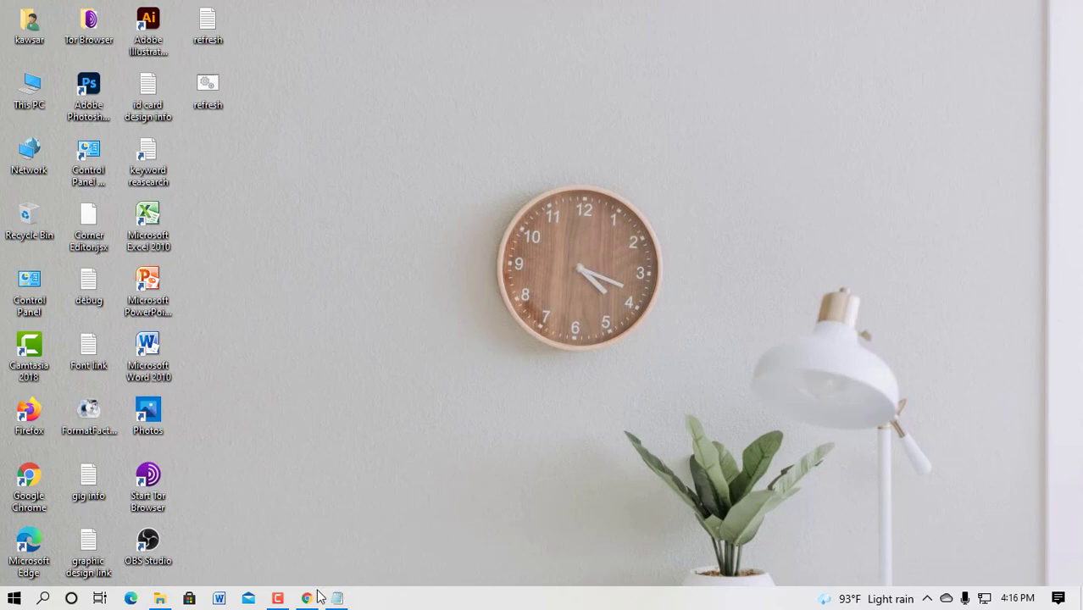
{"action": "mouse_move", "coordinate": [276, 599]}
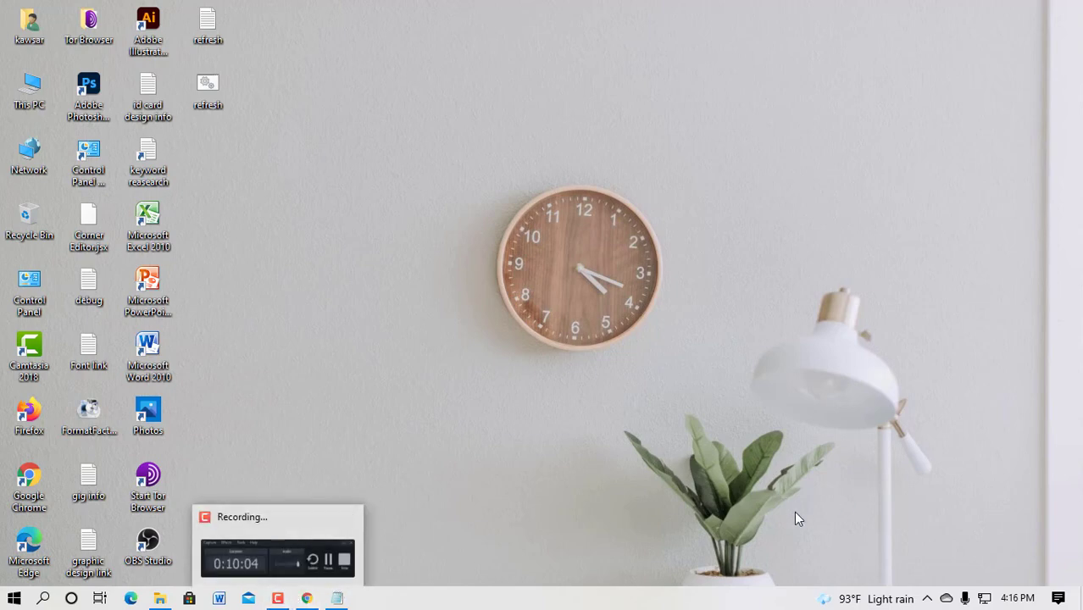
{"action": "left_click", "coordinate": [278, 598]}
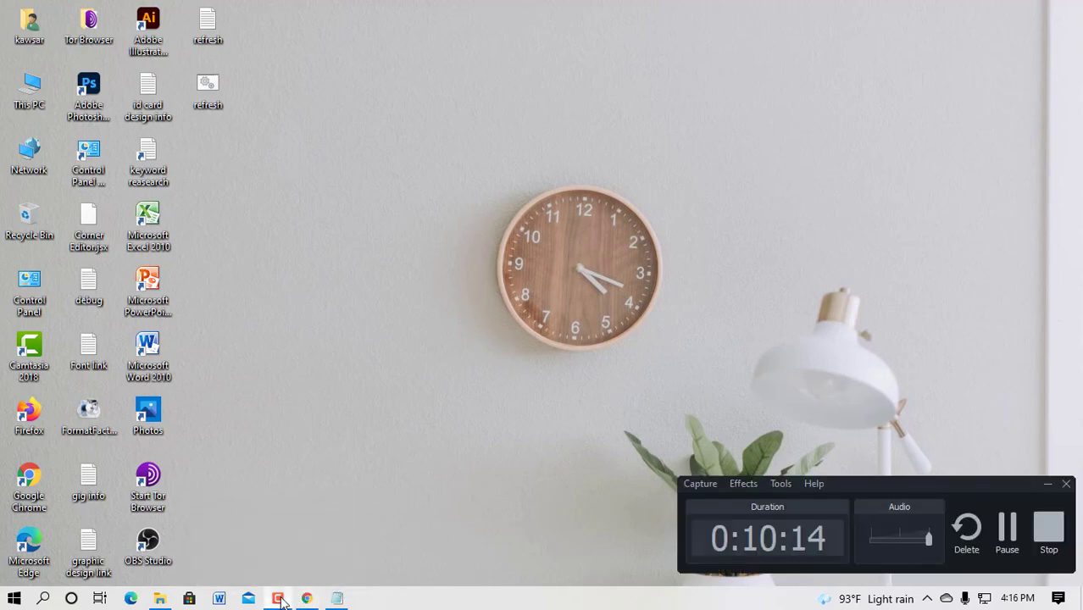